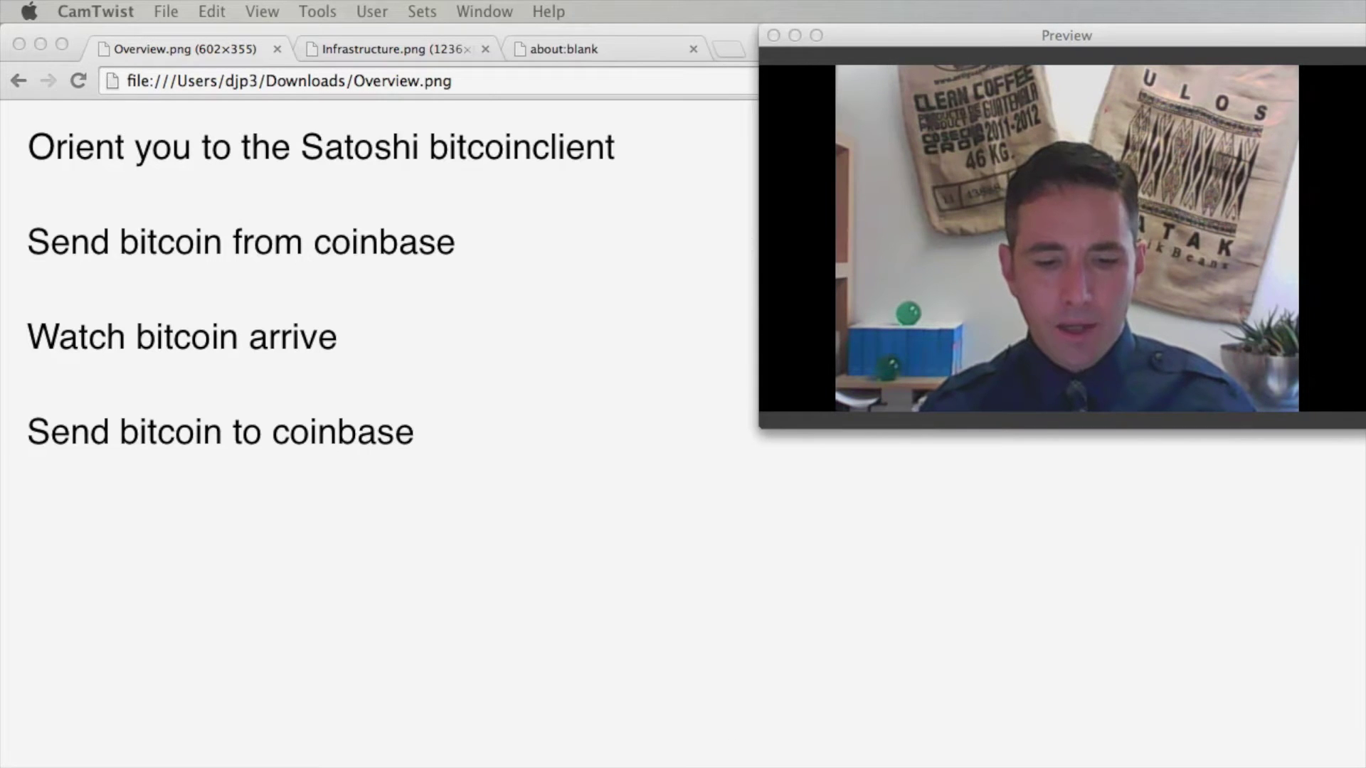
# Bring the Bitcoin Core wallet to the front, then drag Activity Monitor's Bitcoin-Qt inspector into view.
pyautogui.press('super+Tab')
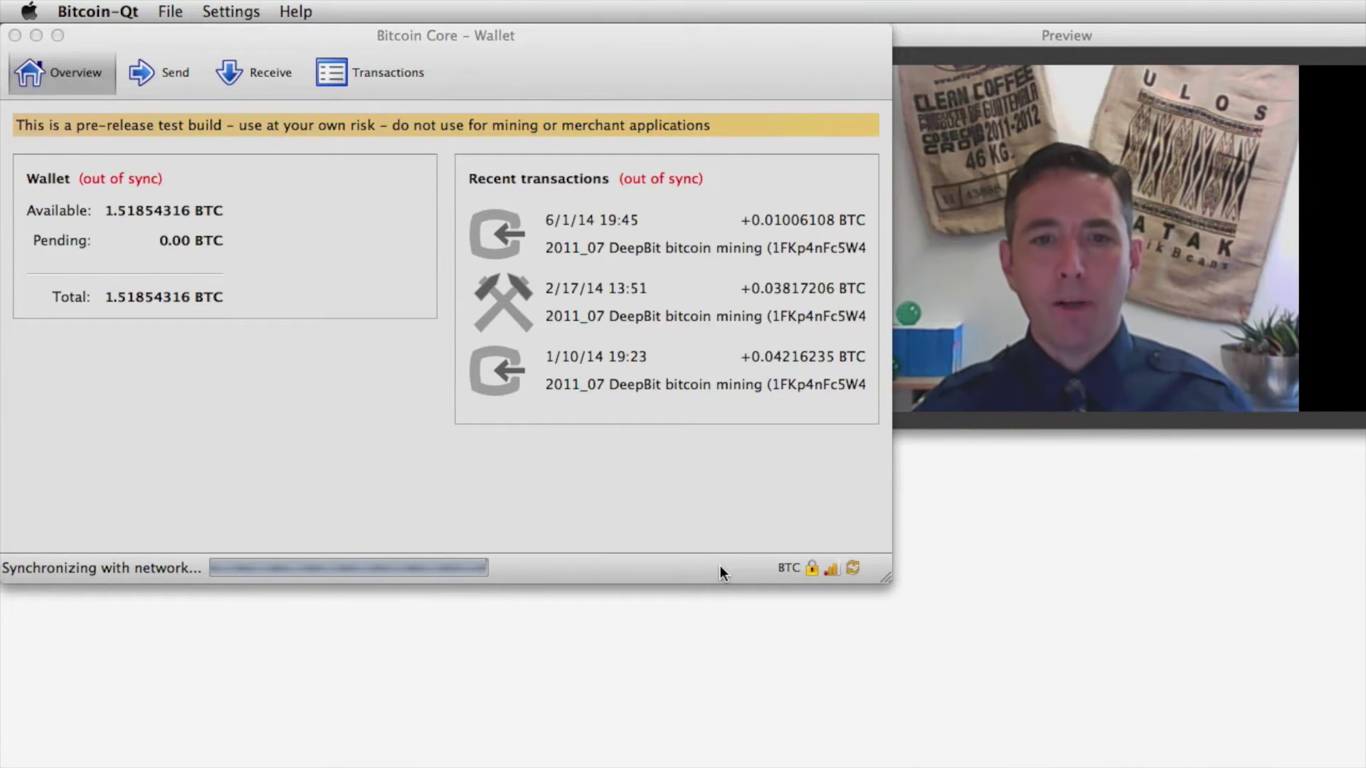
pyautogui.click(720, 567)
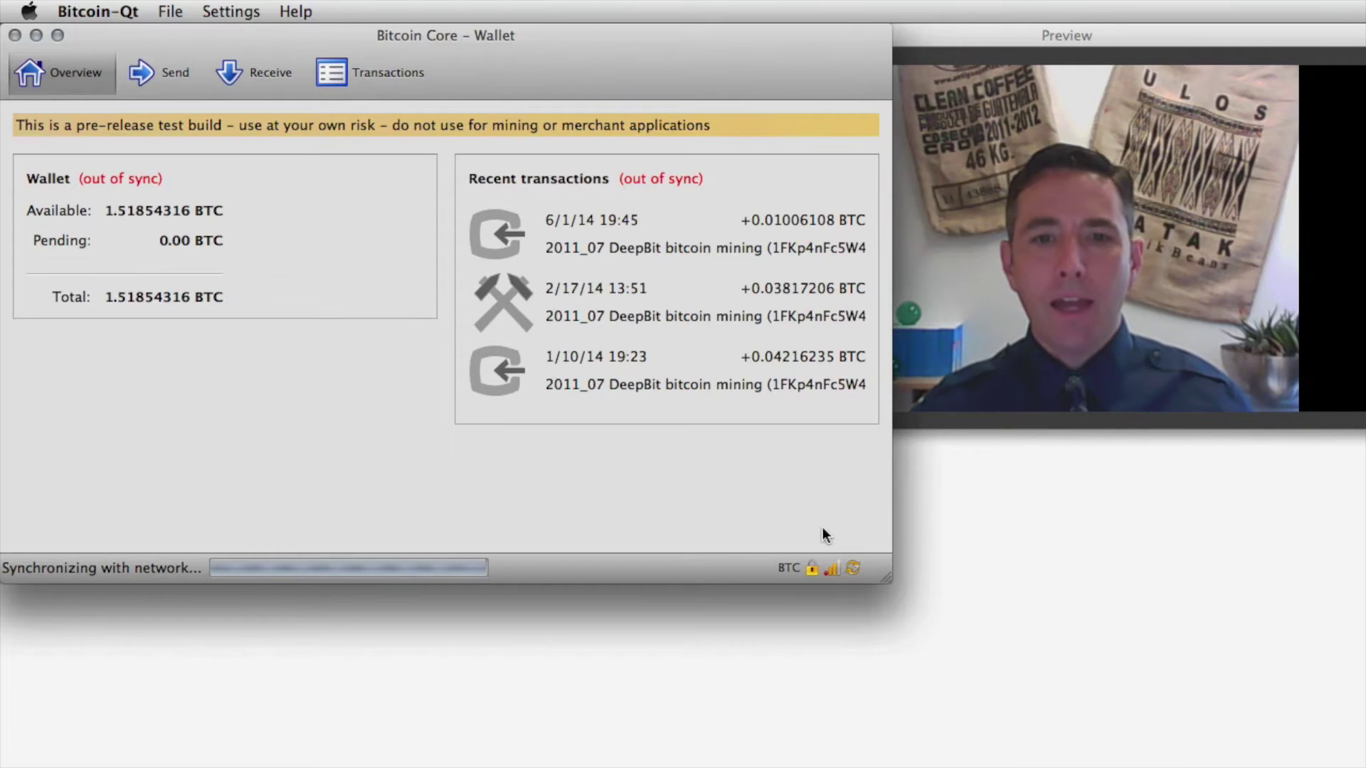
pyautogui.moveTo(831, 566)
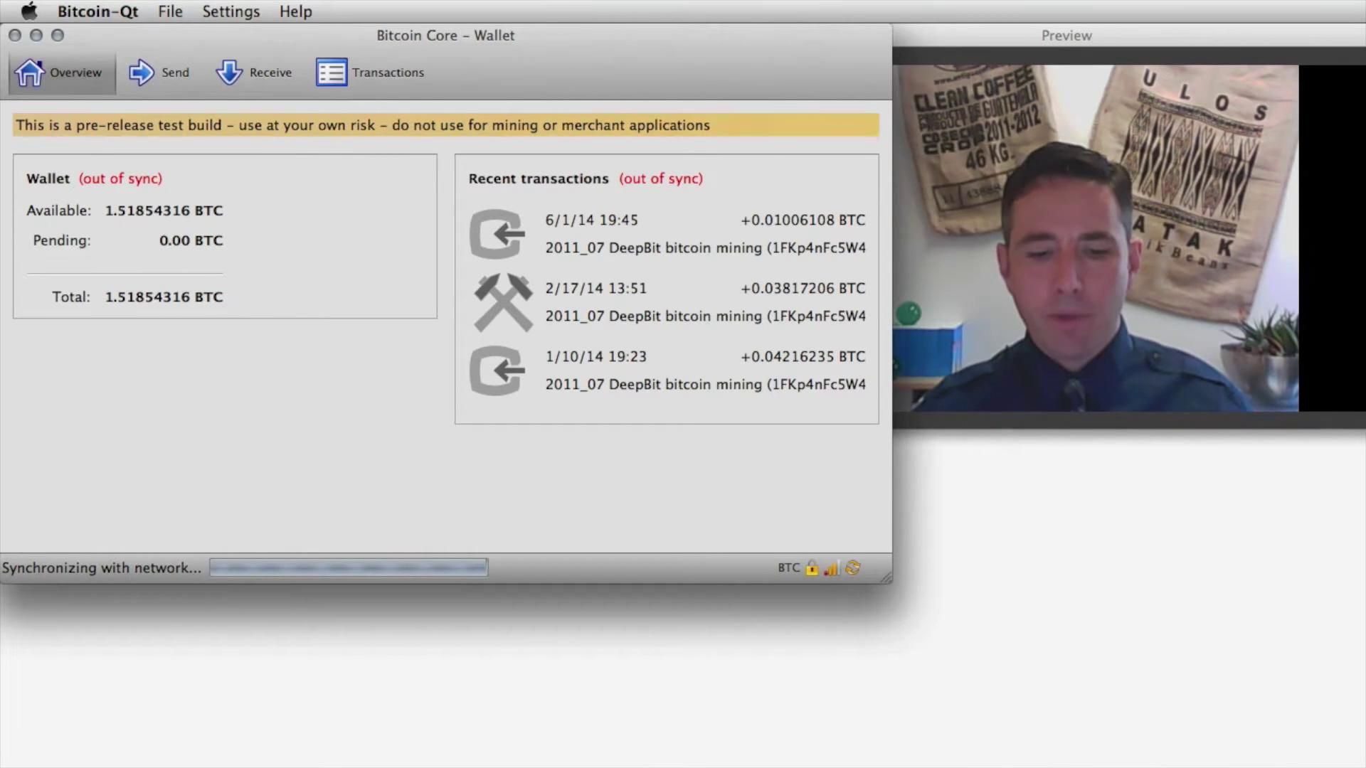
pyautogui.moveTo(925, 765); pyautogui.dragTo(795, 265)
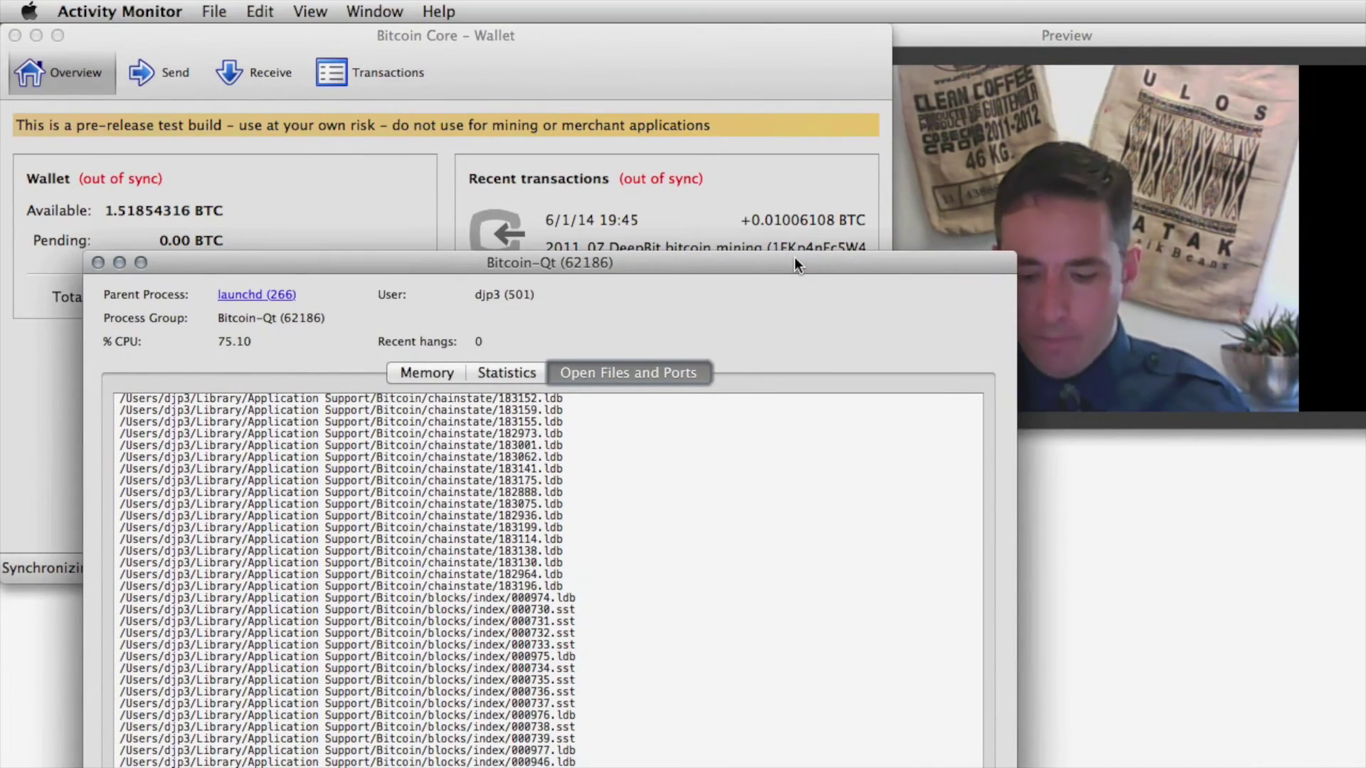
# Enlarge the Bitcoin-Qt inspector, scroll its Open Files and Ports list, and highlight the optonline peer.
pyautogui.doubleClick(795, 265)
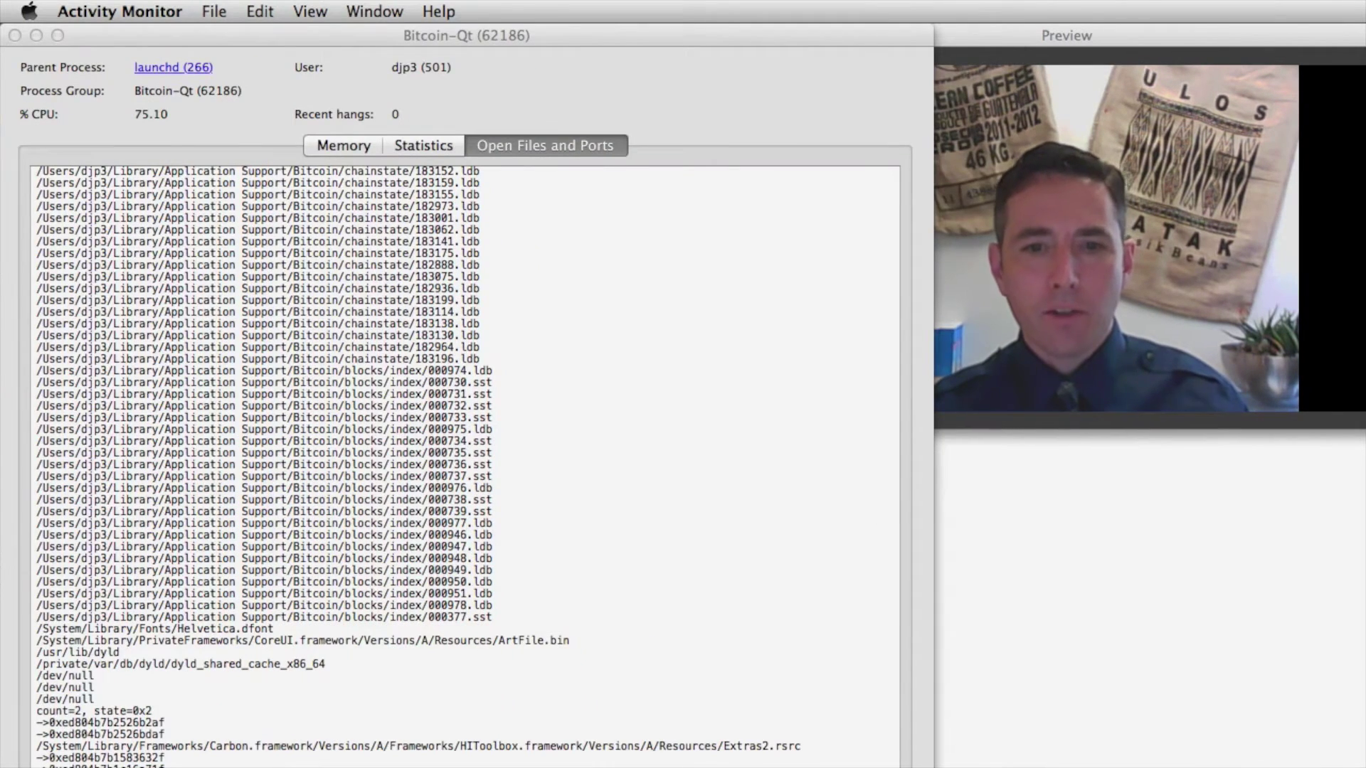
pyautogui.moveTo(933, 767); pyautogui.dragTo(947, 761)
pyautogui.scroll(-10, 573, 549)
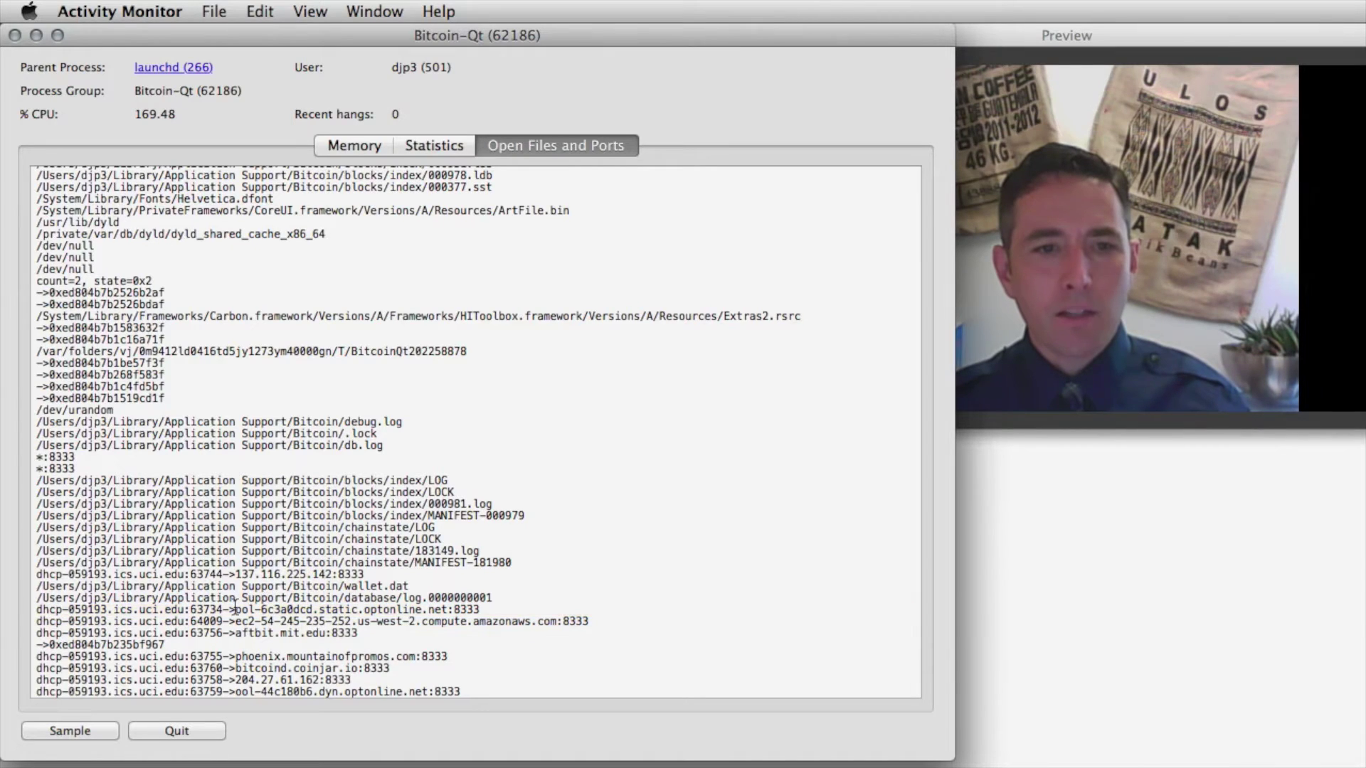
pyautogui.moveTo(236, 607); pyautogui.dragTo(573, 613)
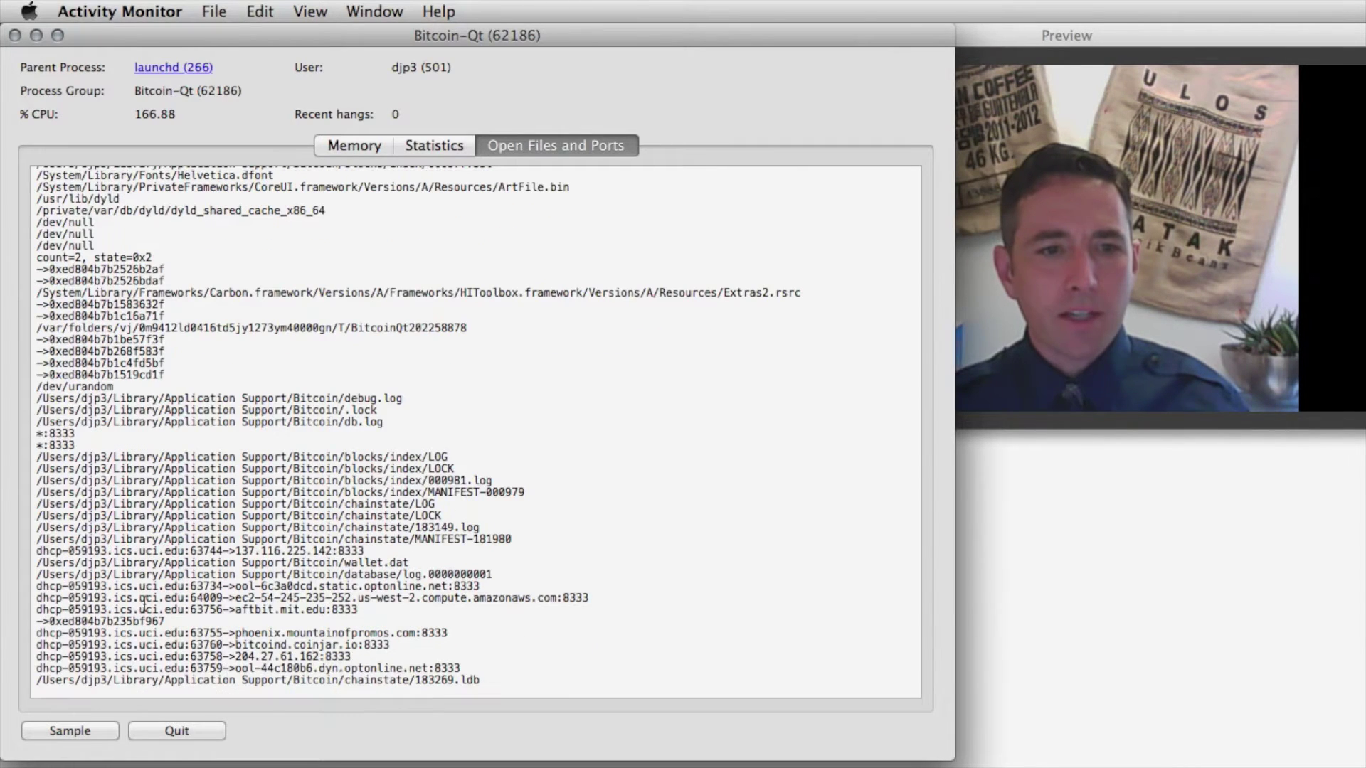
# Highlight each connection's local host and the remote port 8333 peer, then move the inspector aside.
pyautogui.doubleClick(88, 551)
pyautogui.doubleClick(85, 586)
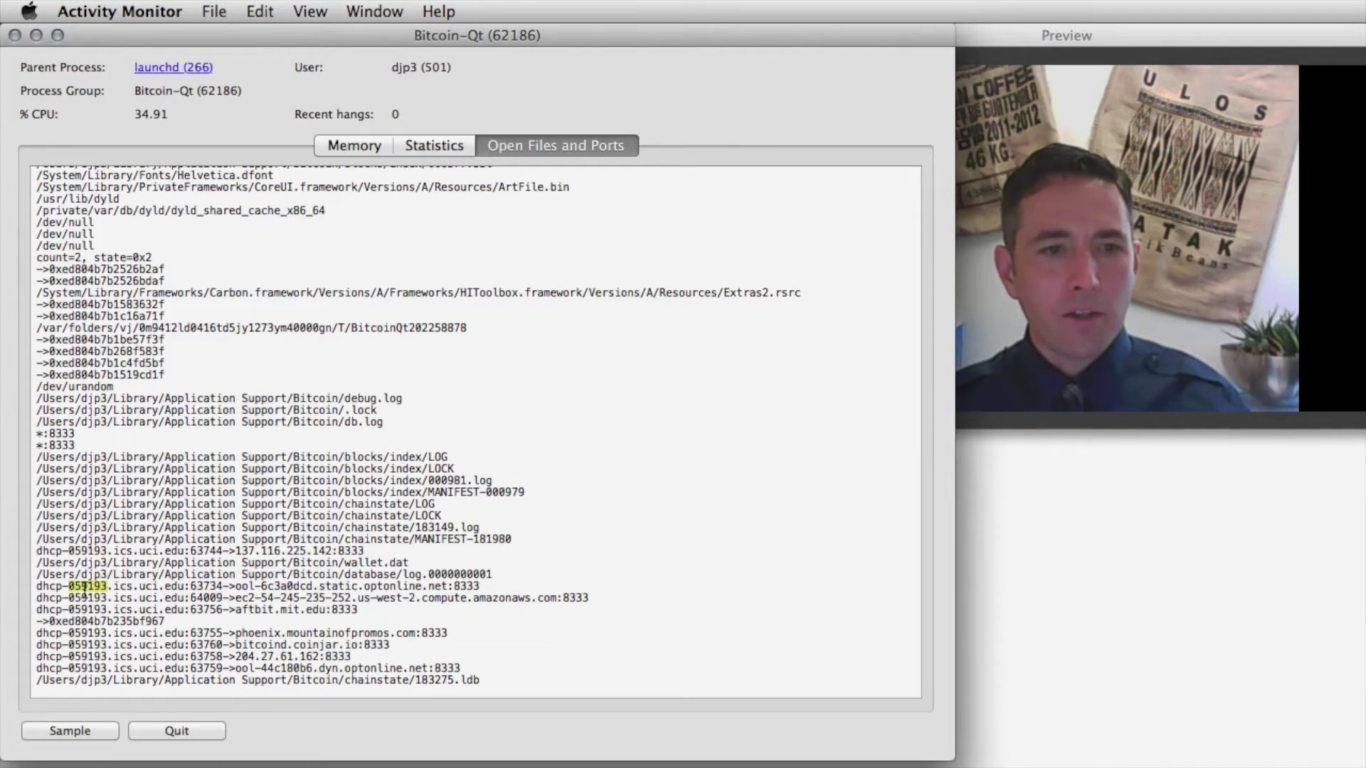
pyautogui.doubleClick(85, 597)
pyautogui.doubleClick(86, 610)
pyautogui.doubleClick(87, 633)
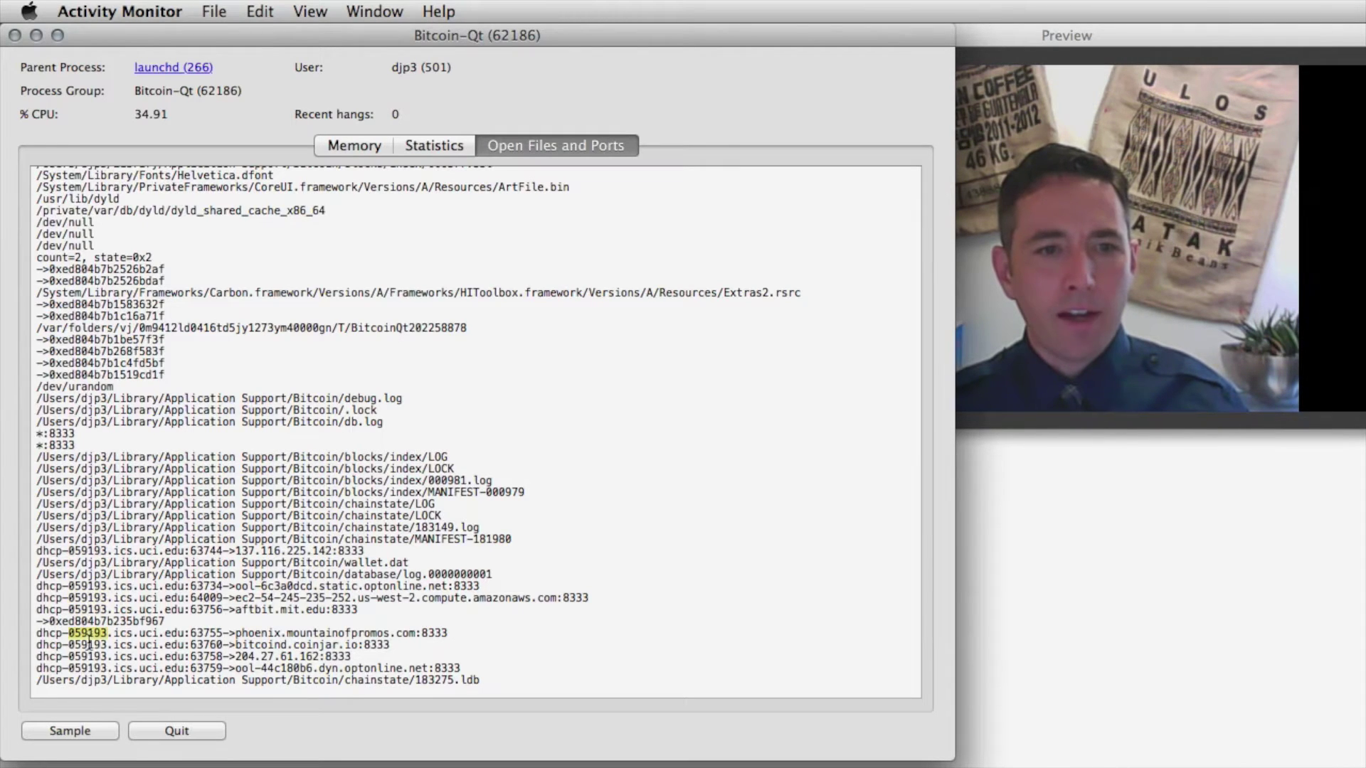
pyautogui.doubleClick(86, 645)
pyautogui.doubleClick(86, 657)
pyautogui.doubleClick(87, 668)
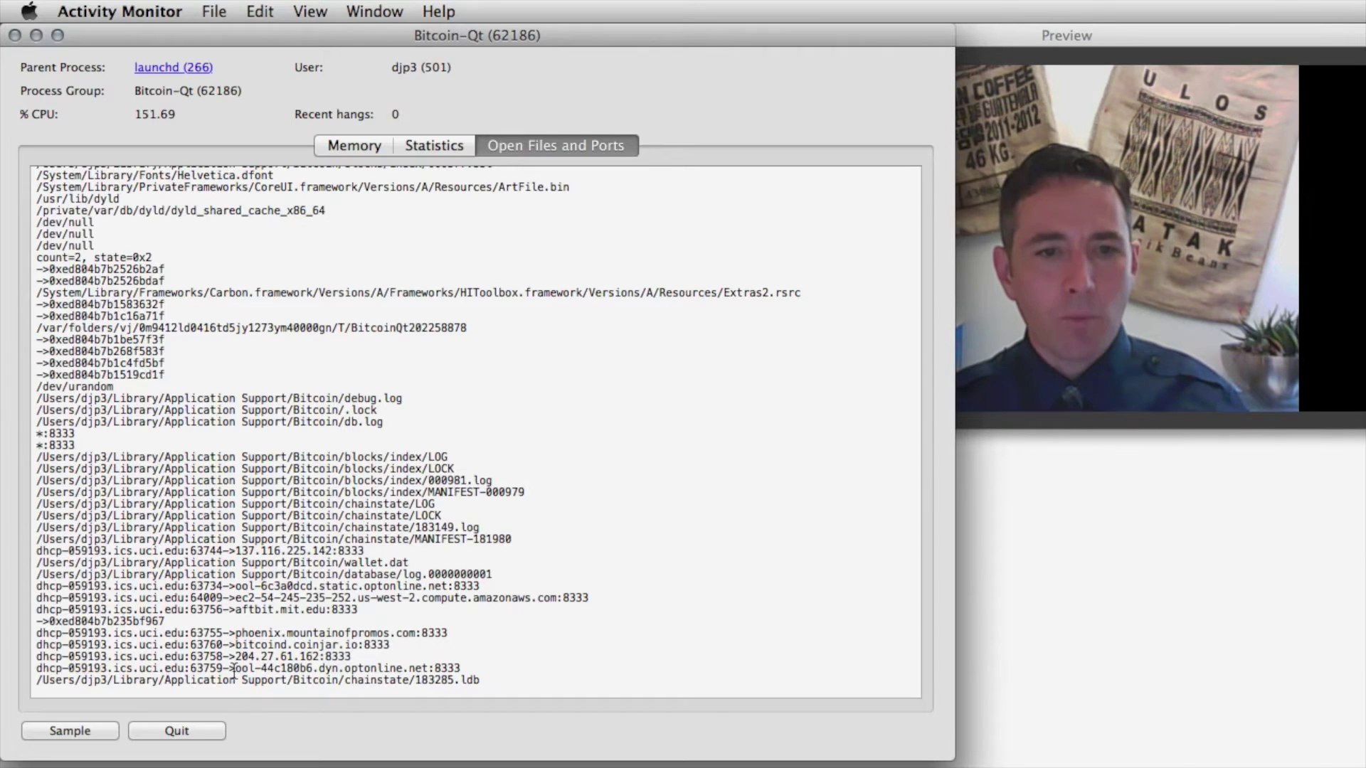
pyautogui.moveTo(234, 670); pyautogui.dragTo(459, 669)
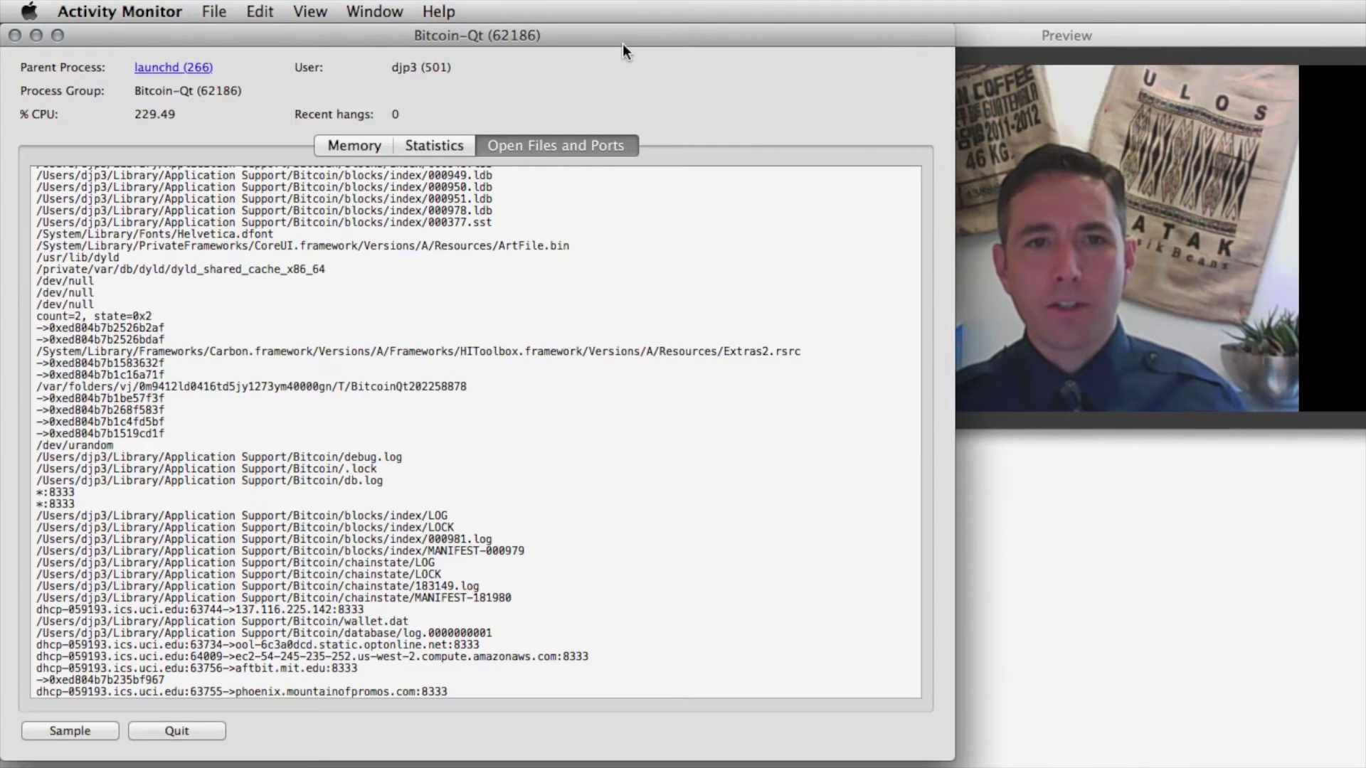
pyautogui.moveTo(622, 40); pyautogui.dragTo(604, 767)
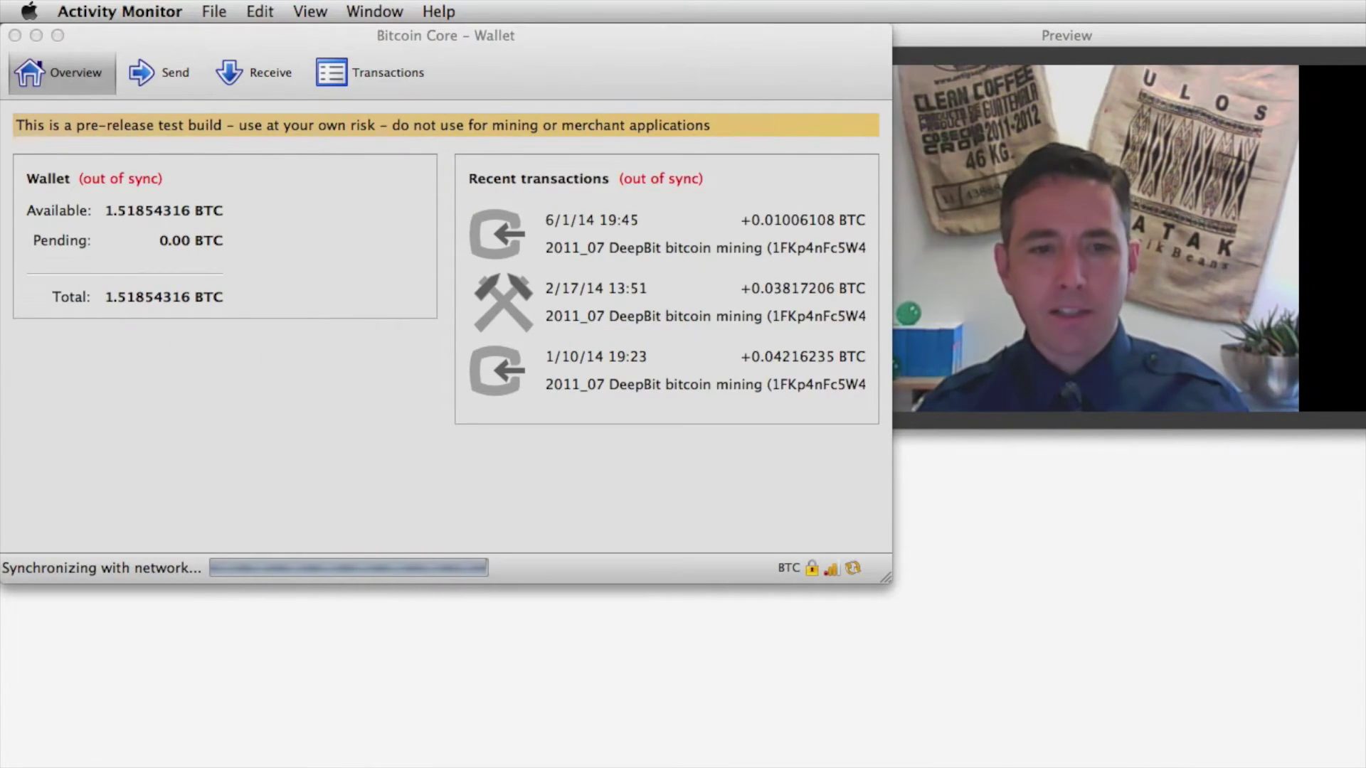
# Bring the wallet forward and check sync: 309047 blocks processed, last block 46 hours old.
pyautogui.click(541, 461)
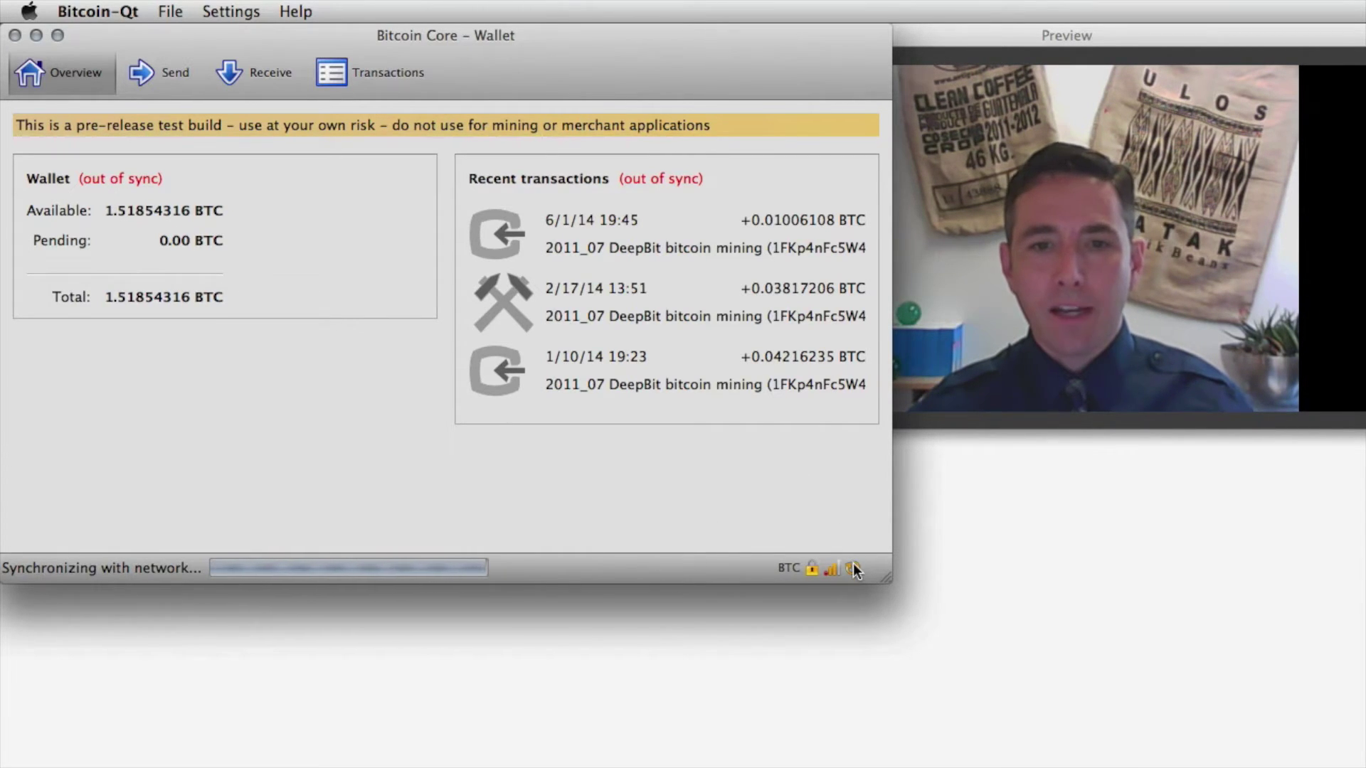
pyautogui.moveTo(852, 562)
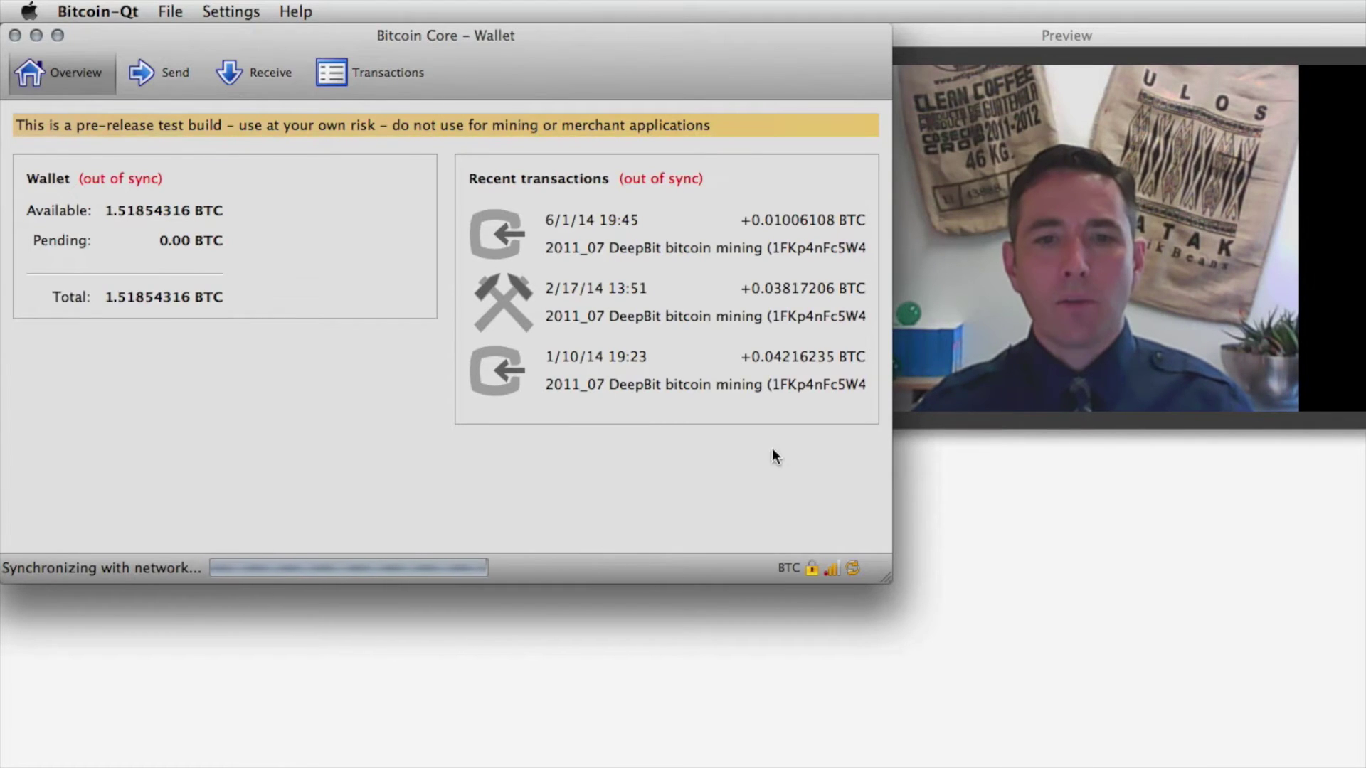
pyautogui.moveTo(853, 568)
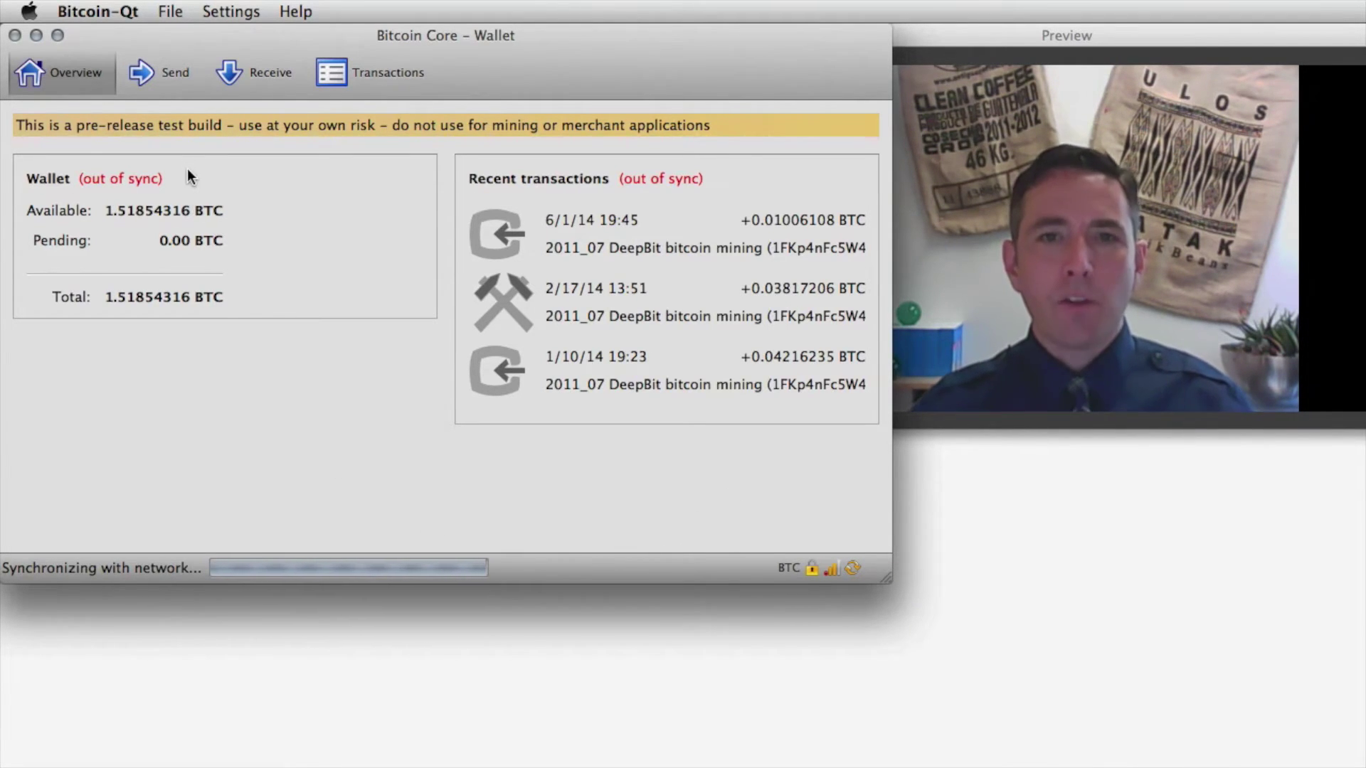
# Look over the Send page's Pay To field, then switch to the Receive page.
pyautogui.click(158, 77)
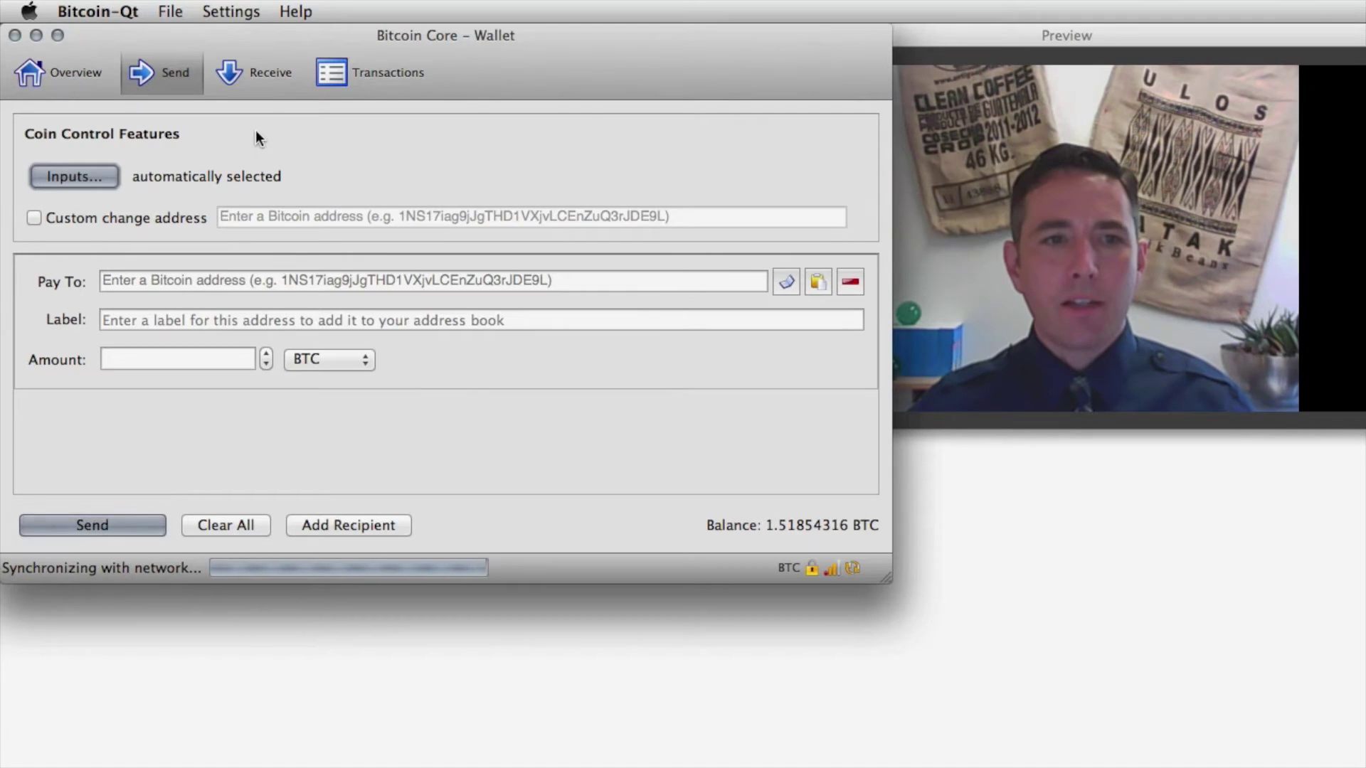
pyautogui.click(150, 283)
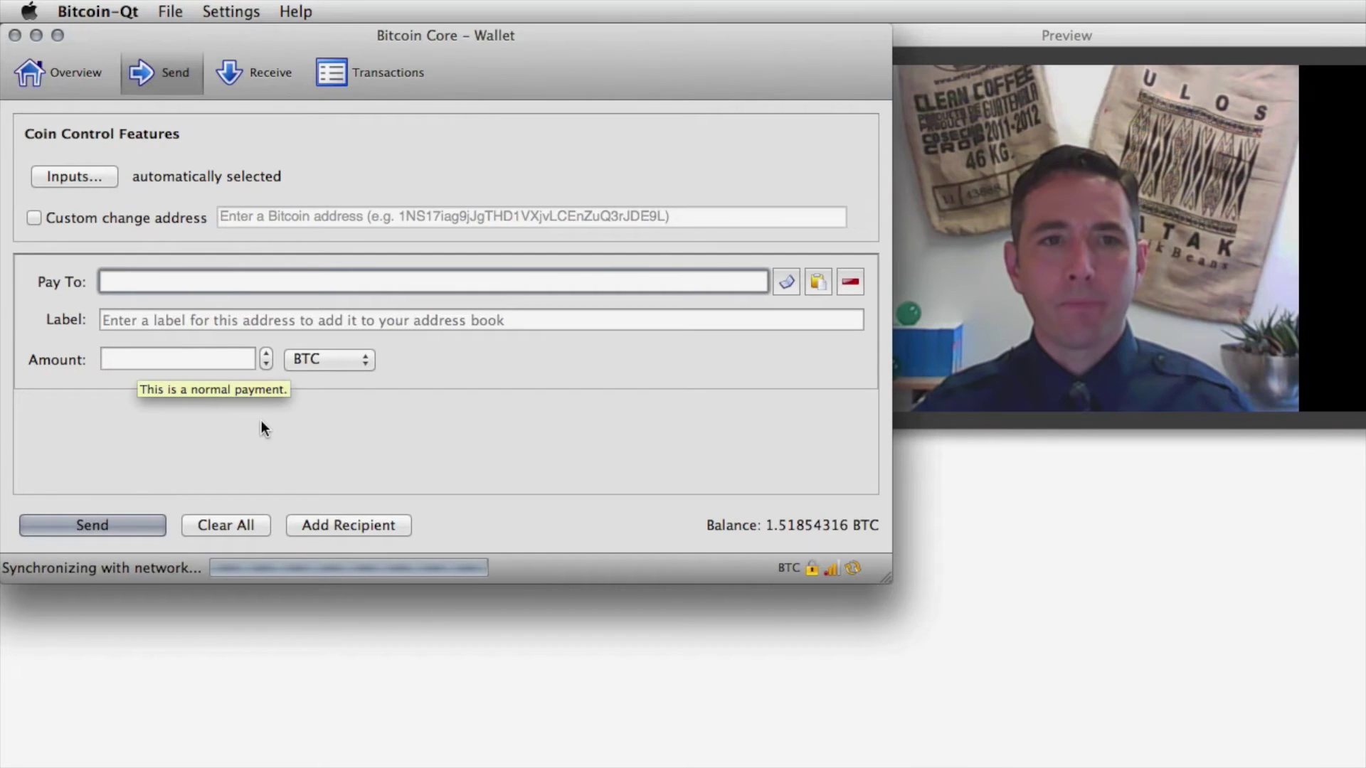
pyautogui.click(279, 75)
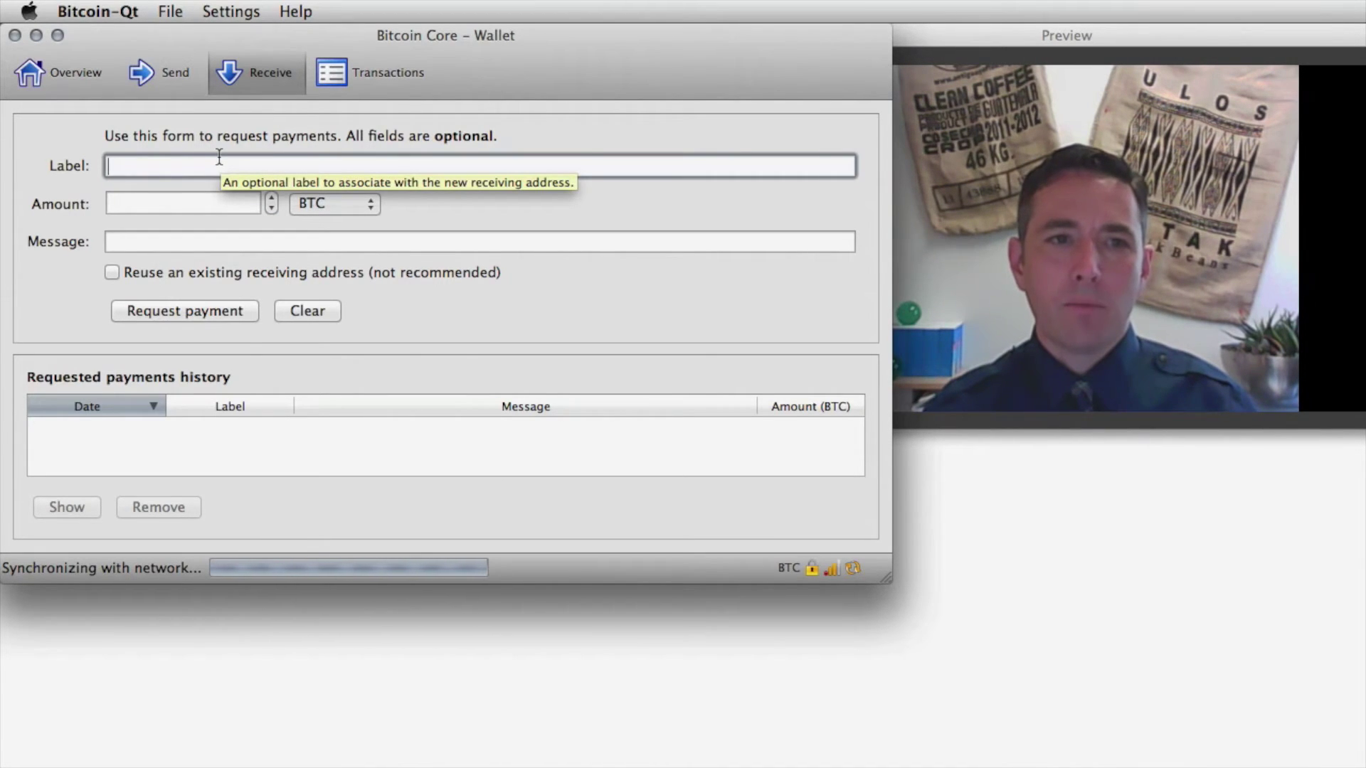
# Enter label 'Bitcoin for mowing the lawn', 0.5 BTC, message 'Please send it by Tuesday', reusing an address.
pyautogui.write('Bitc')
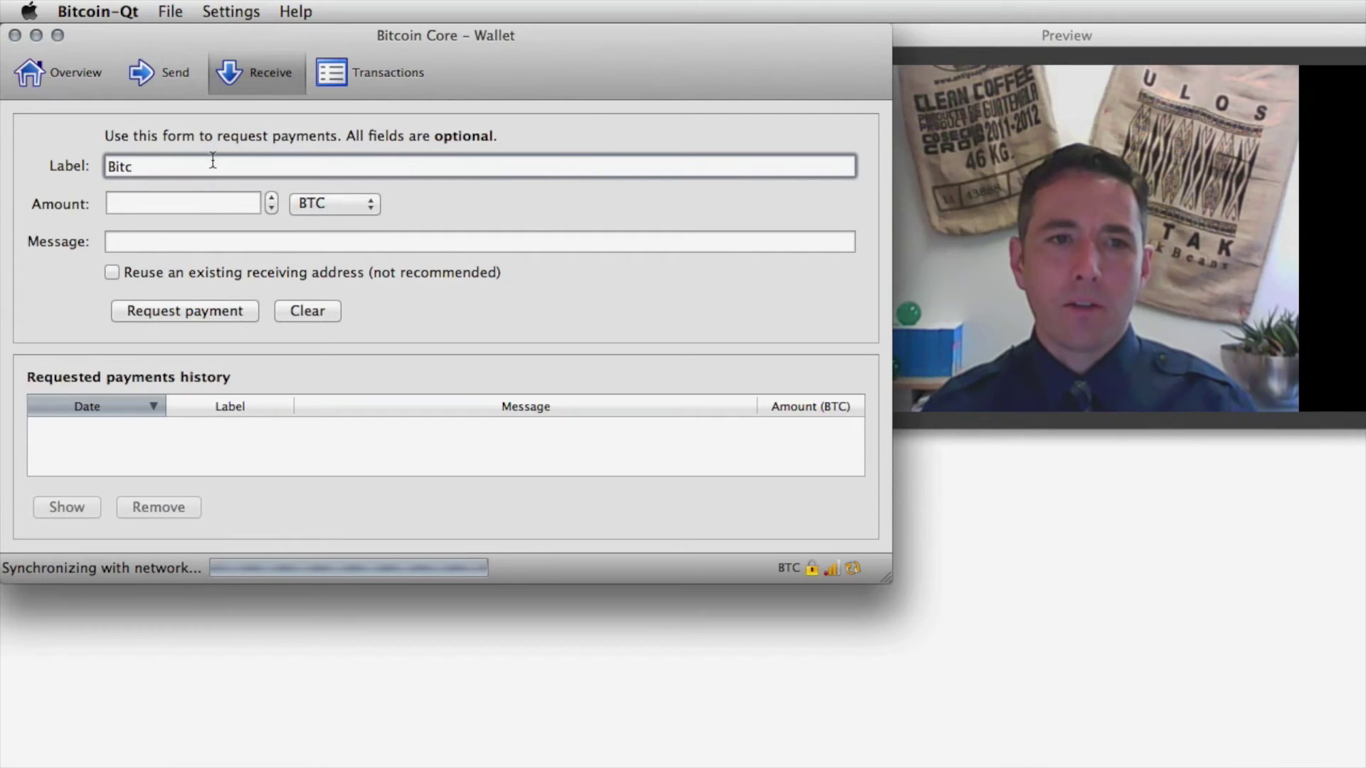
pyautogui.write('oin for ')
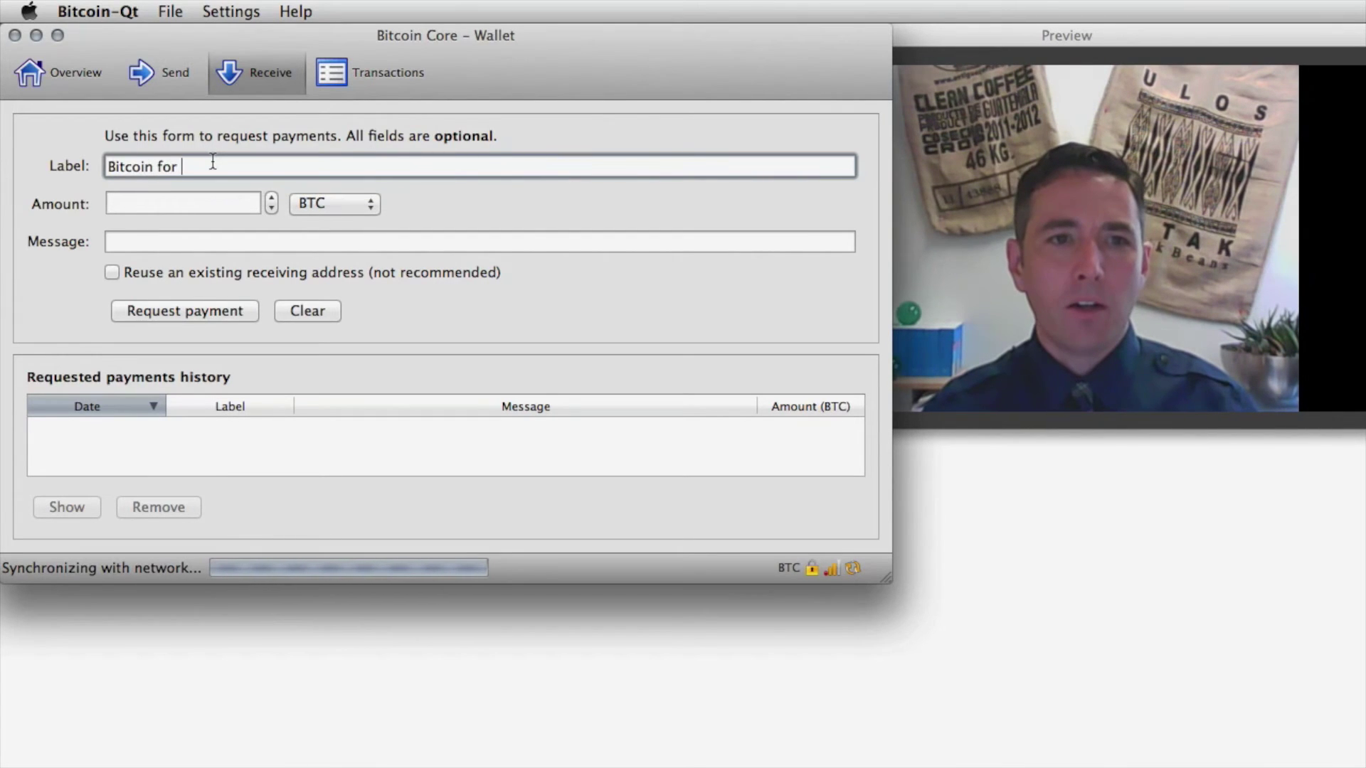
pyautogui.write('mowing the ')
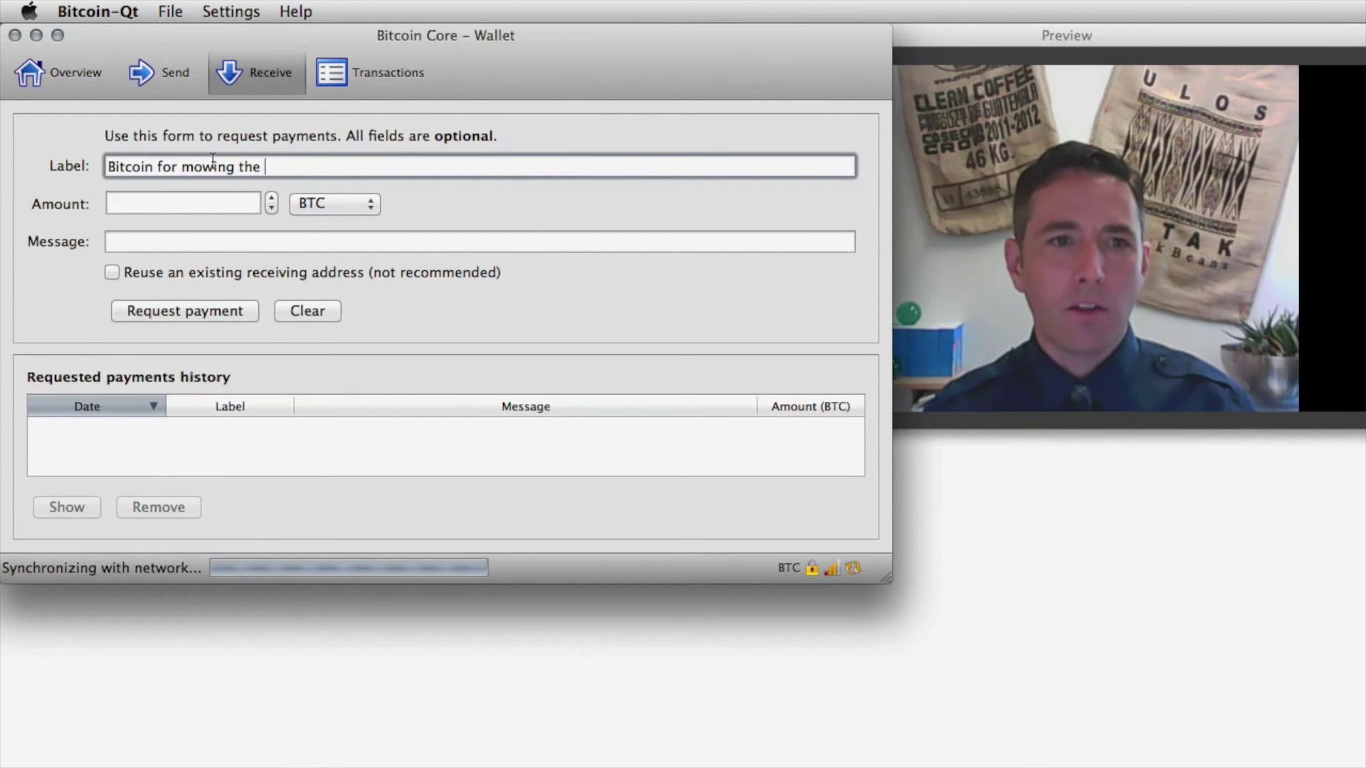
pyautogui.write('lawn')
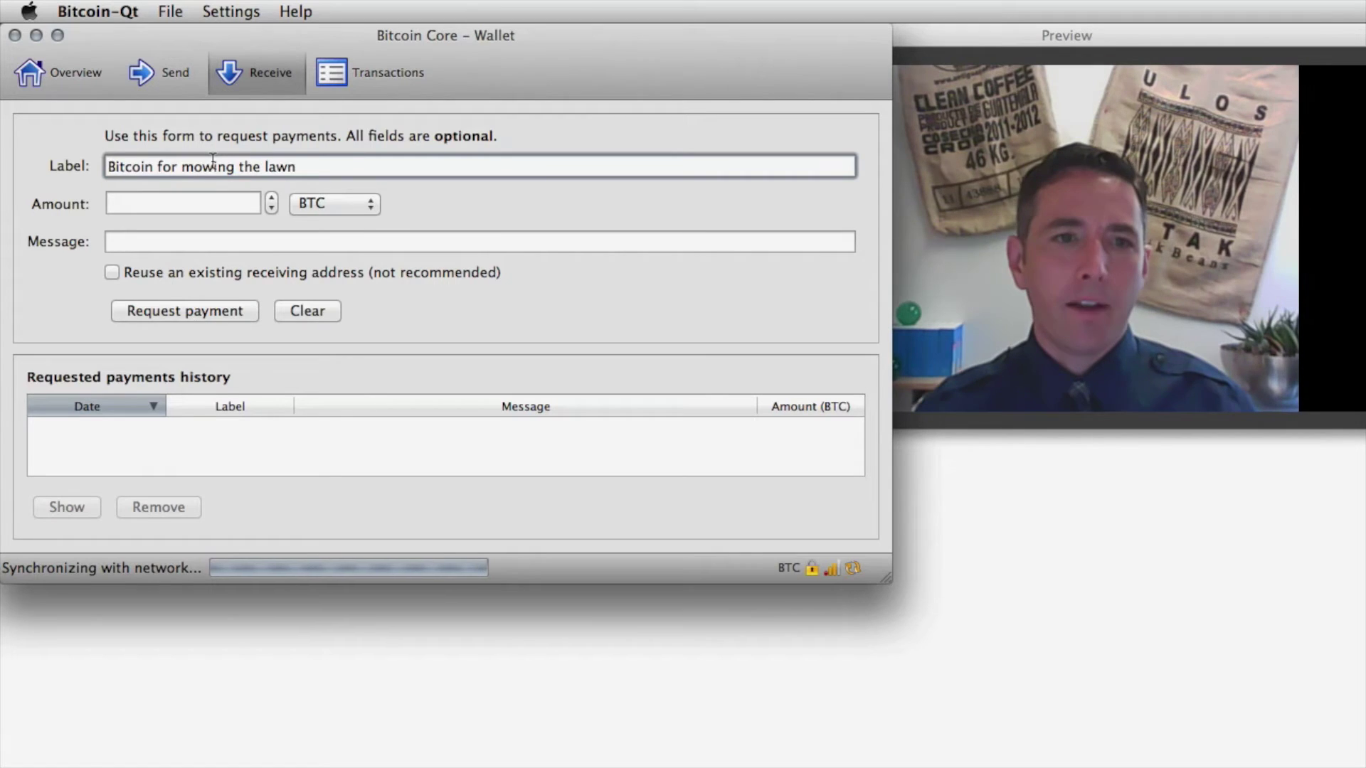
pyautogui.click(197, 200)
pyautogui.write('0.5')
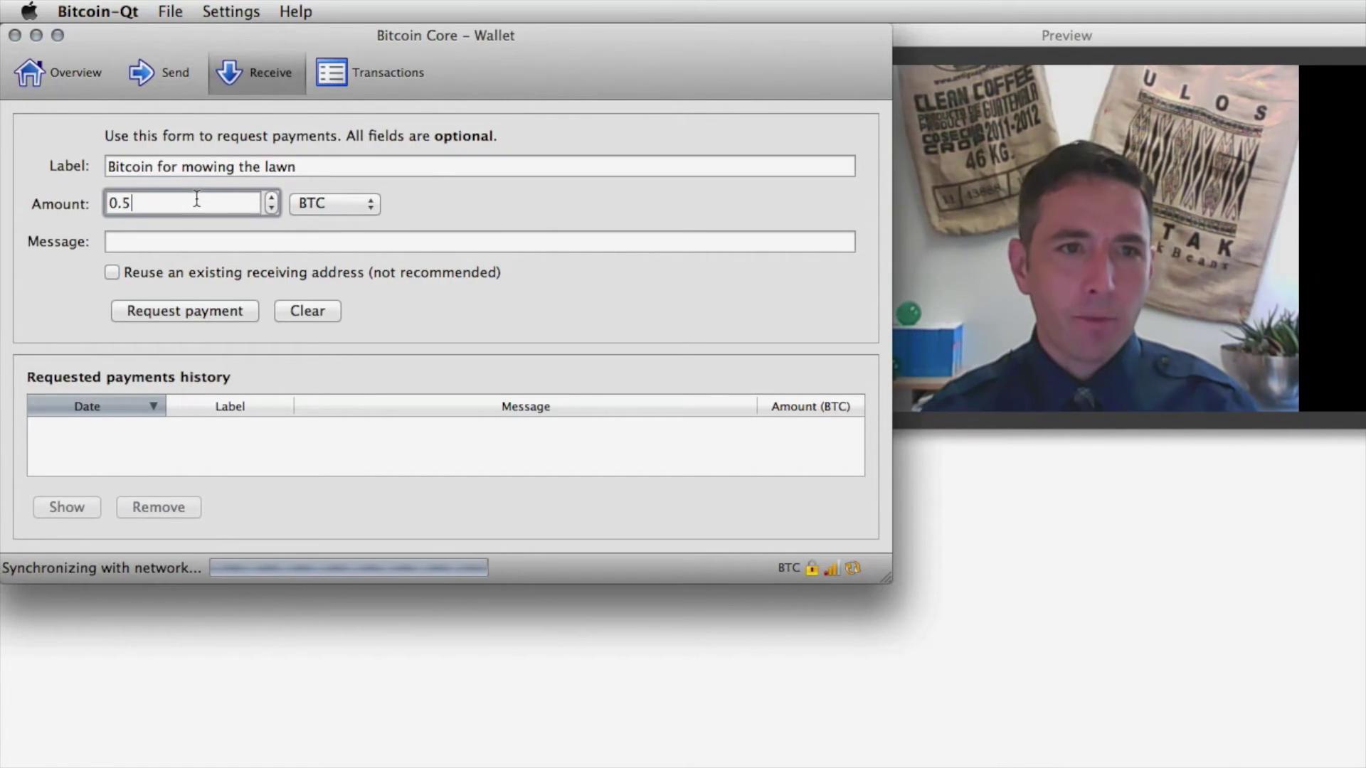
pyautogui.click(184, 240)
pyautogui.write('Ple')
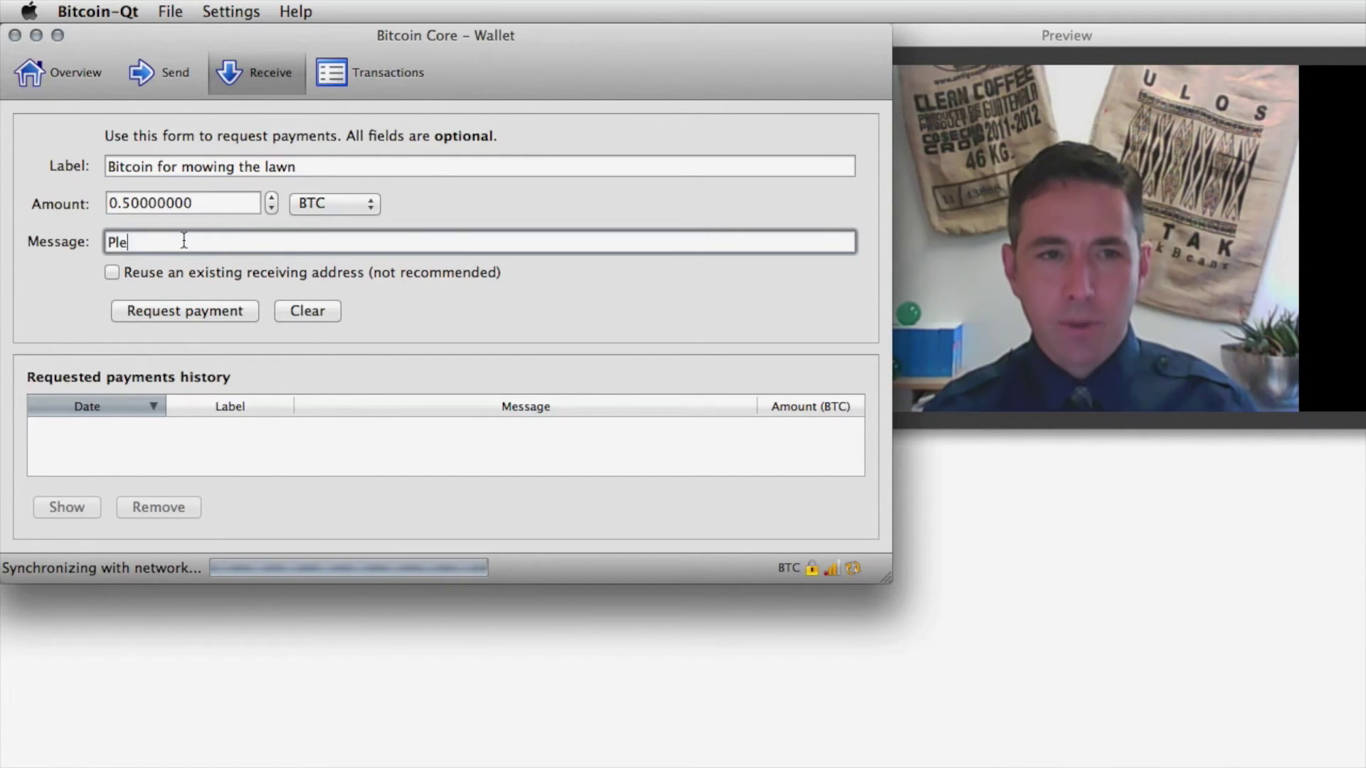
pyautogui.write('ase send it by Tuesday')
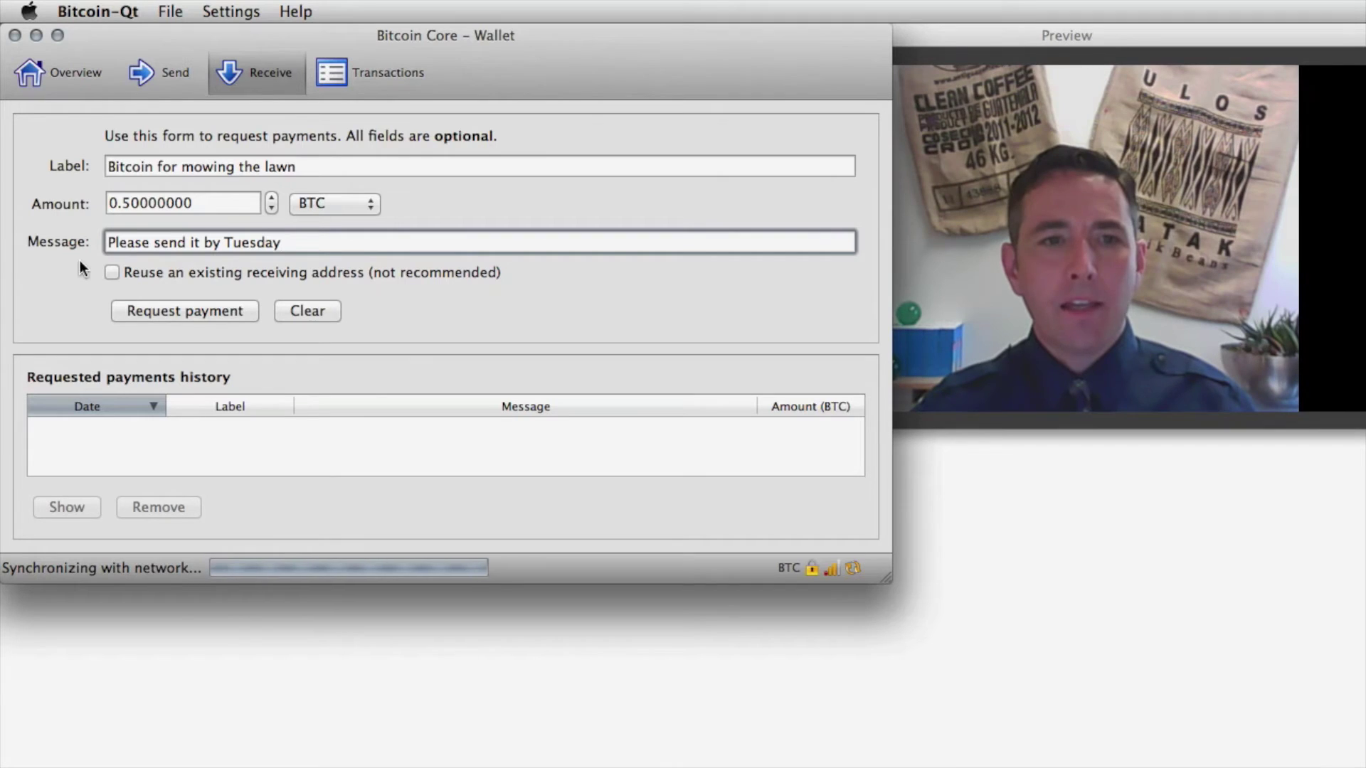
pyautogui.click(109, 272)
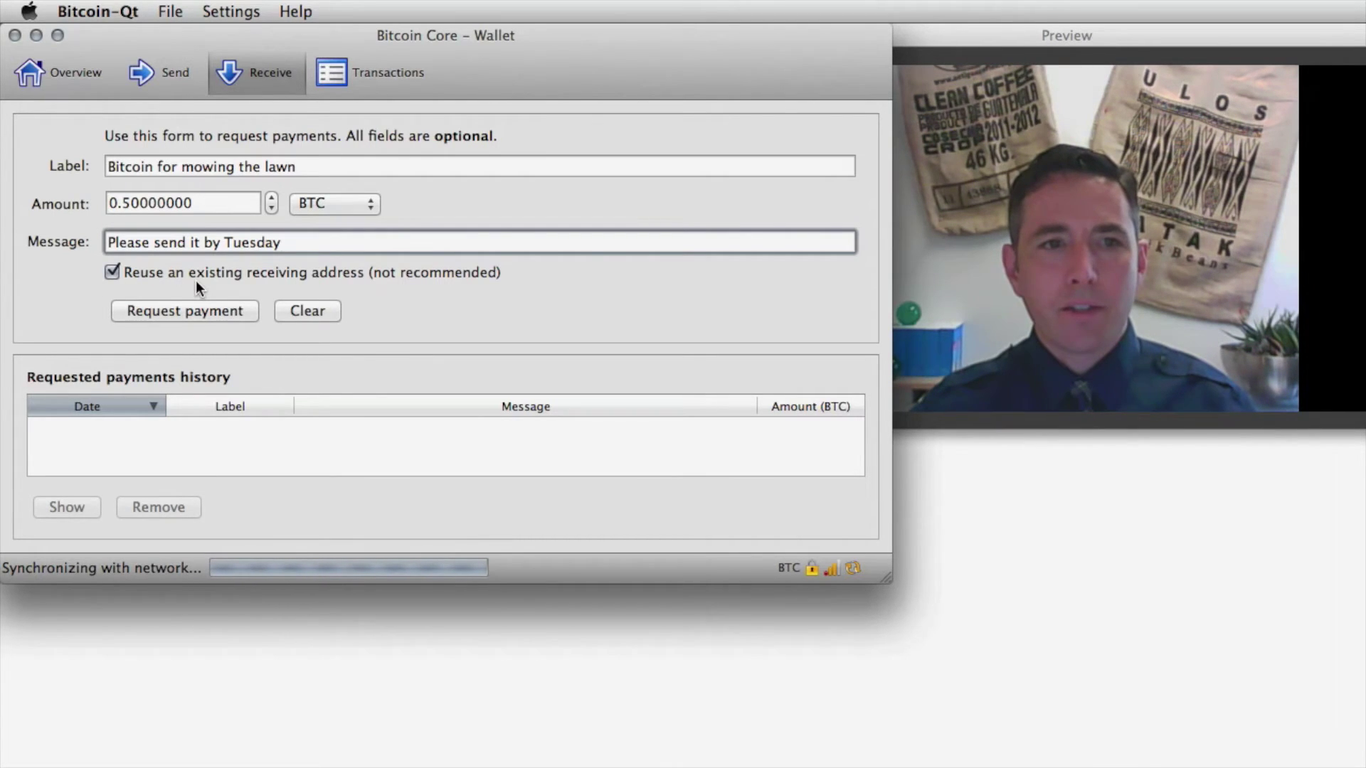
# Submit the 0.5 BTC request using the existing '2011_06 First Key Pair I made' address.
pyautogui.click(199, 310)
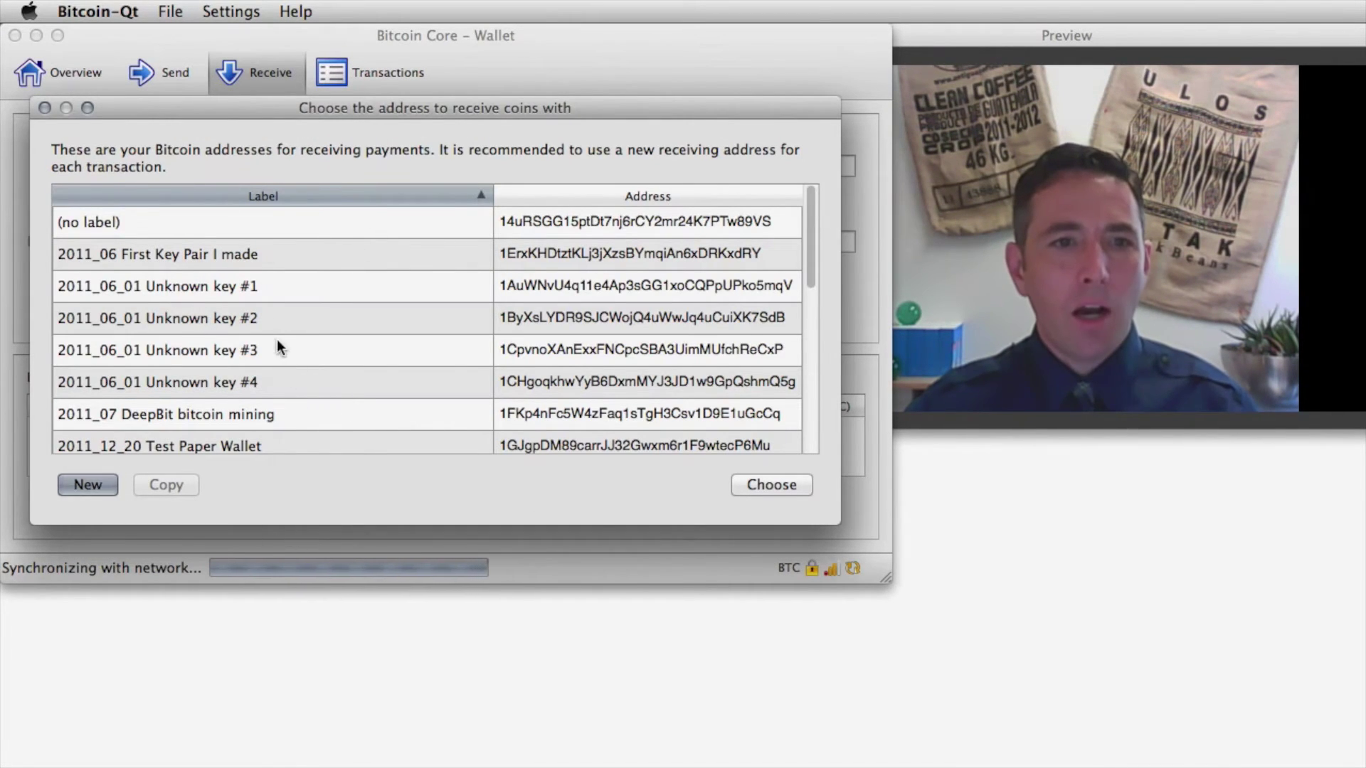
pyautogui.click(454, 255)
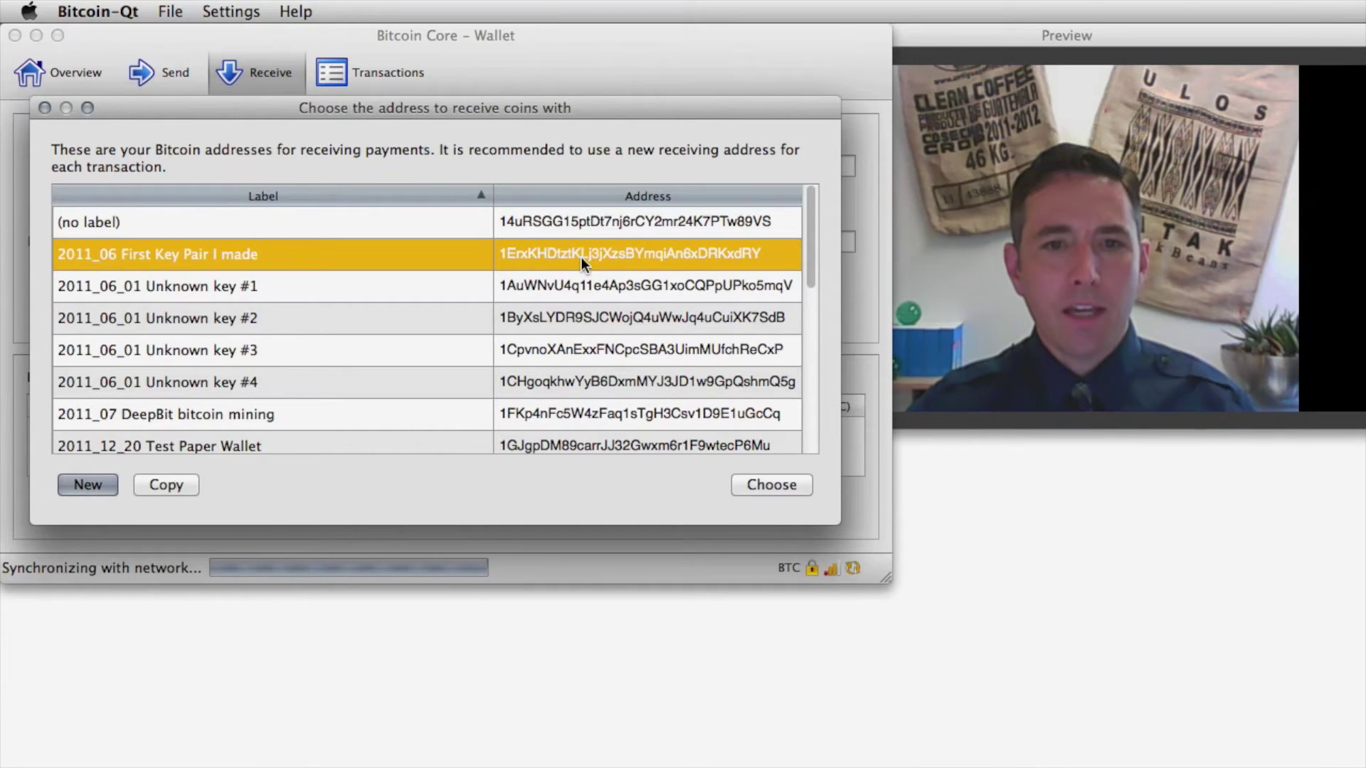
pyautogui.click(771, 484)
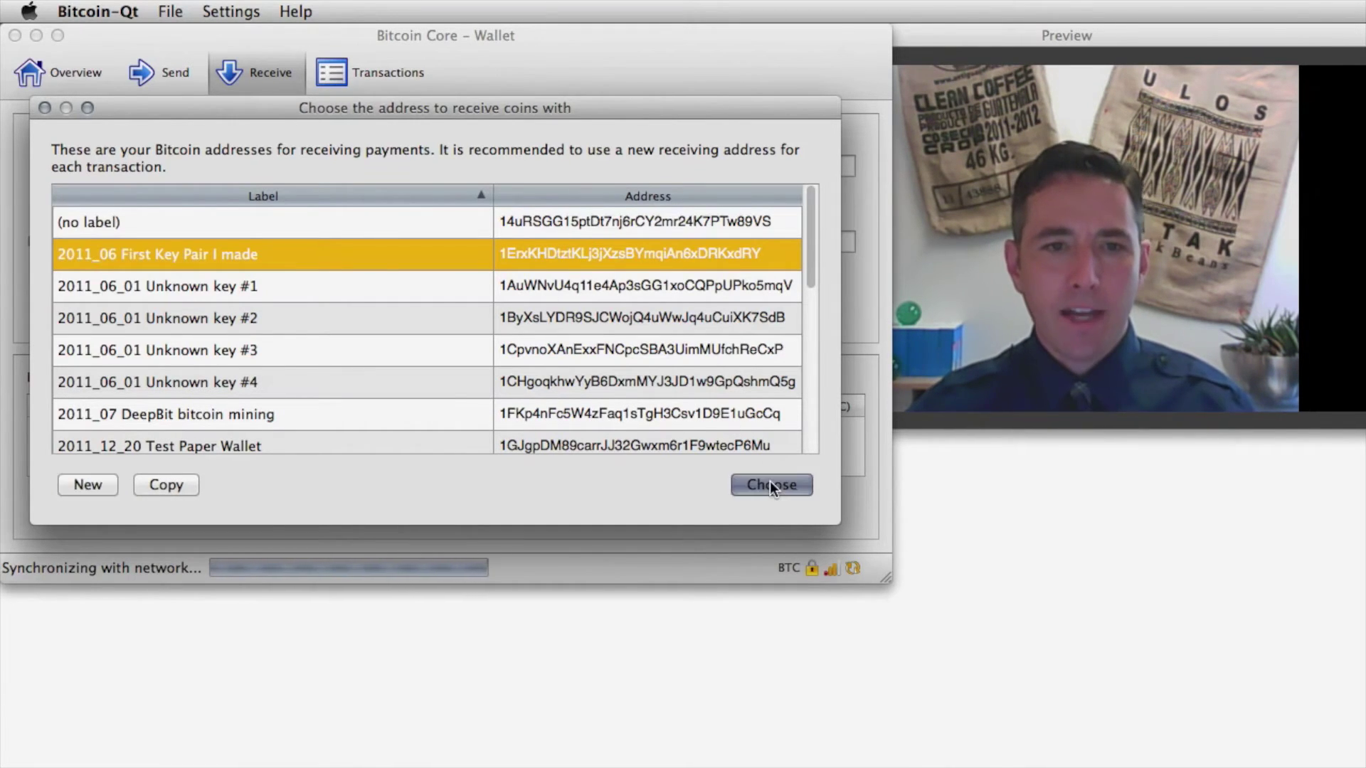
pyautogui.click(183, 311)
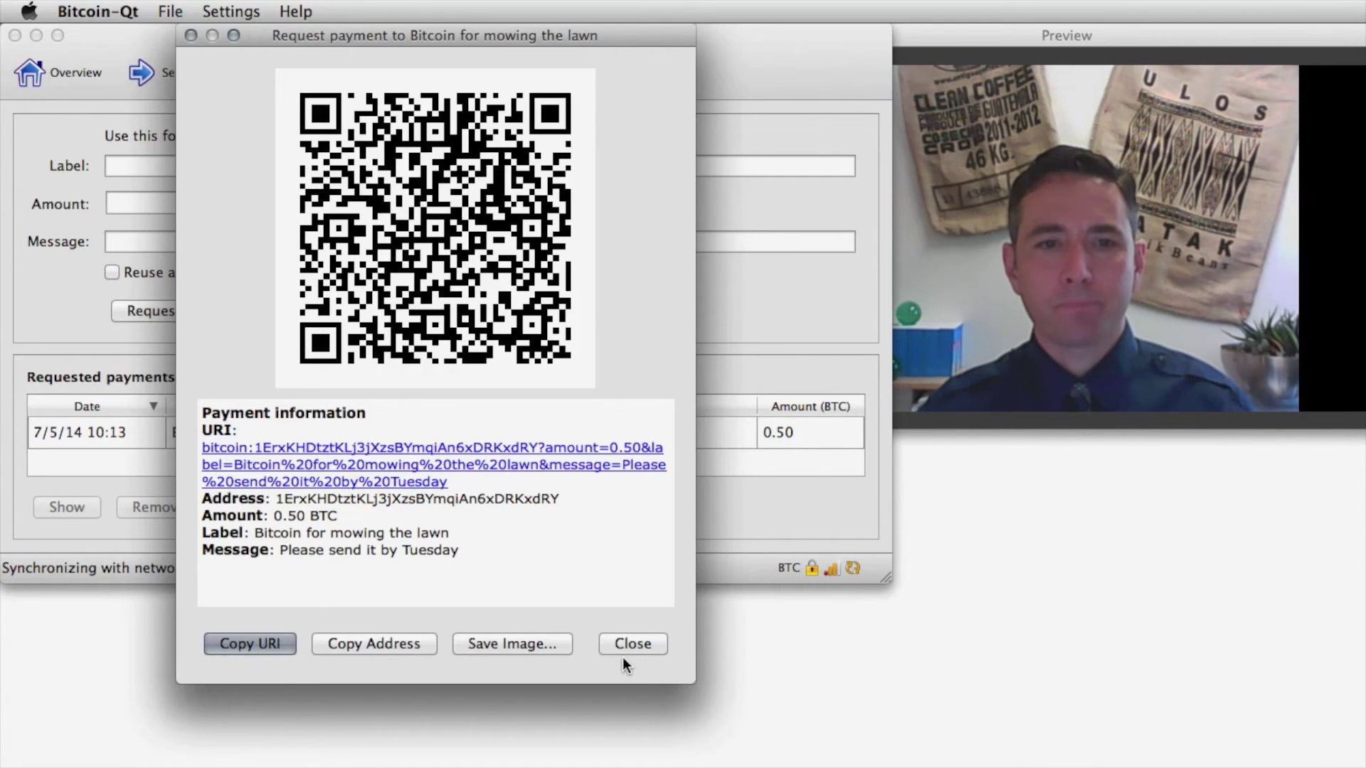
# Close the request window showing the QR code and payment URI.
pyautogui.click(630, 644)
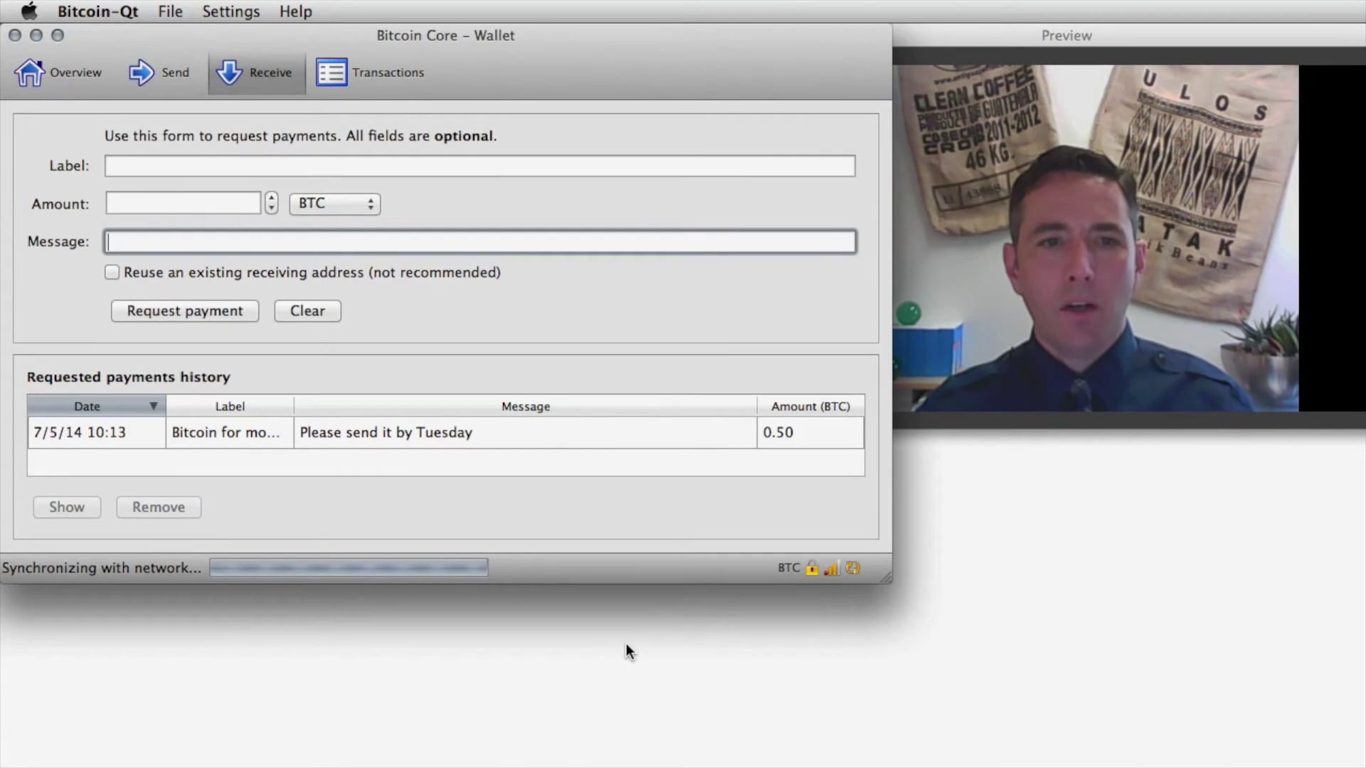
# Show the Transactions page with DeepBit mining receipts and the -0.0011 BTC outgoing payment.
pyautogui.click(393, 78)
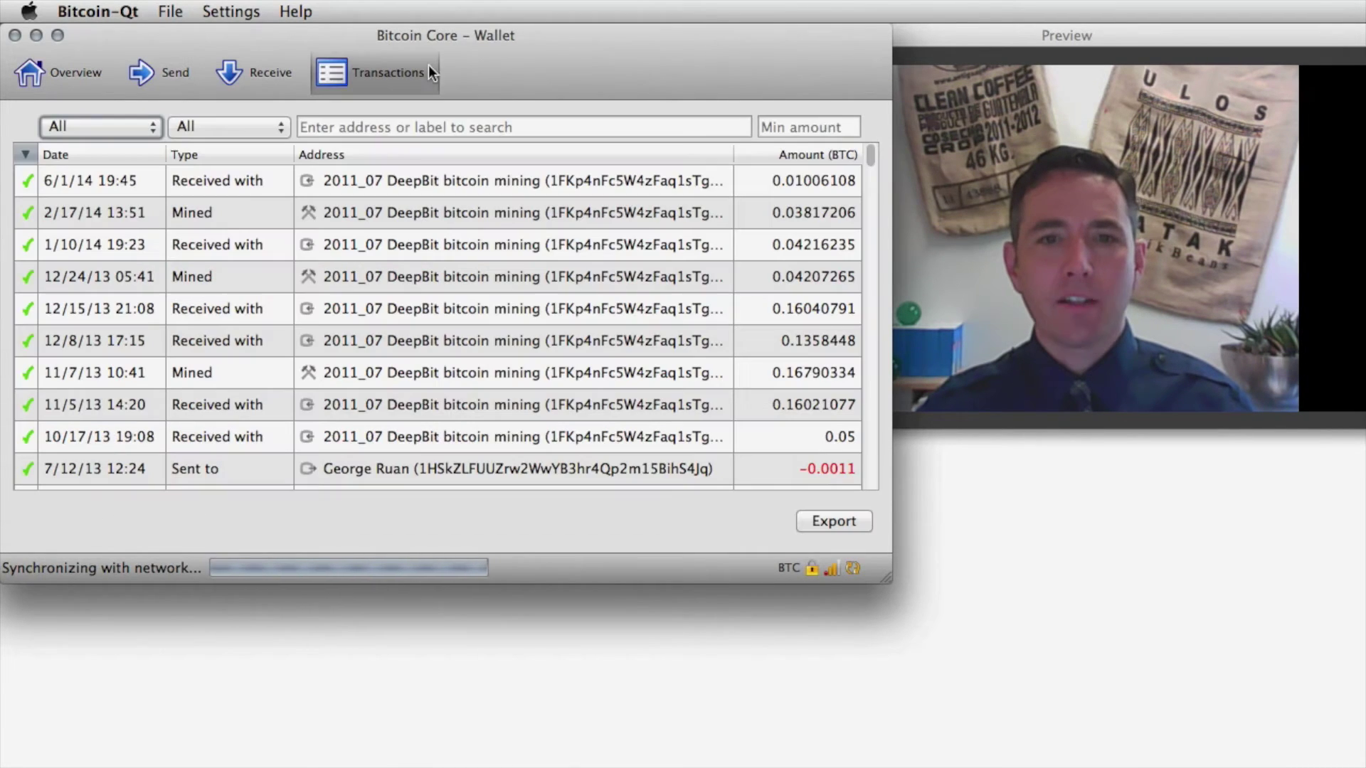
pyautogui.moveTo(410, 209)
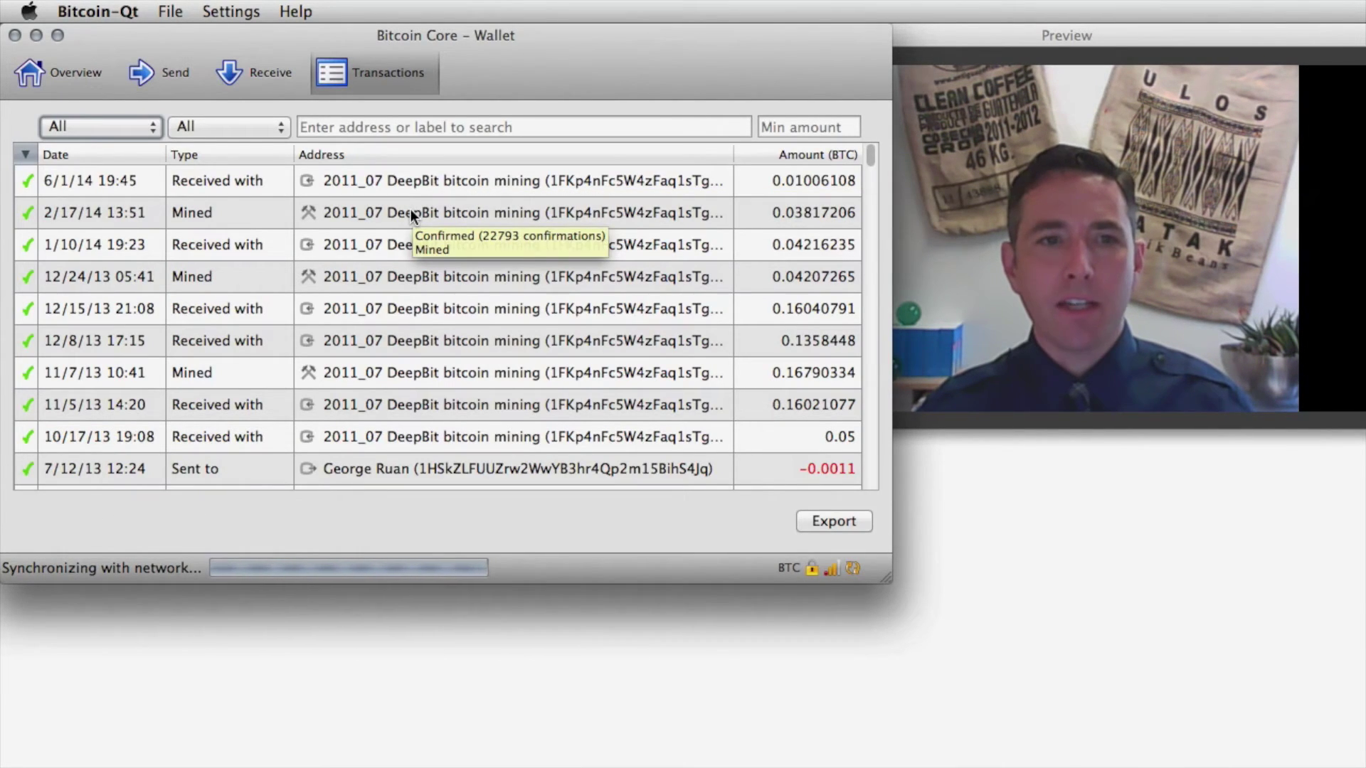
pyautogui.moveTo(148, 459)
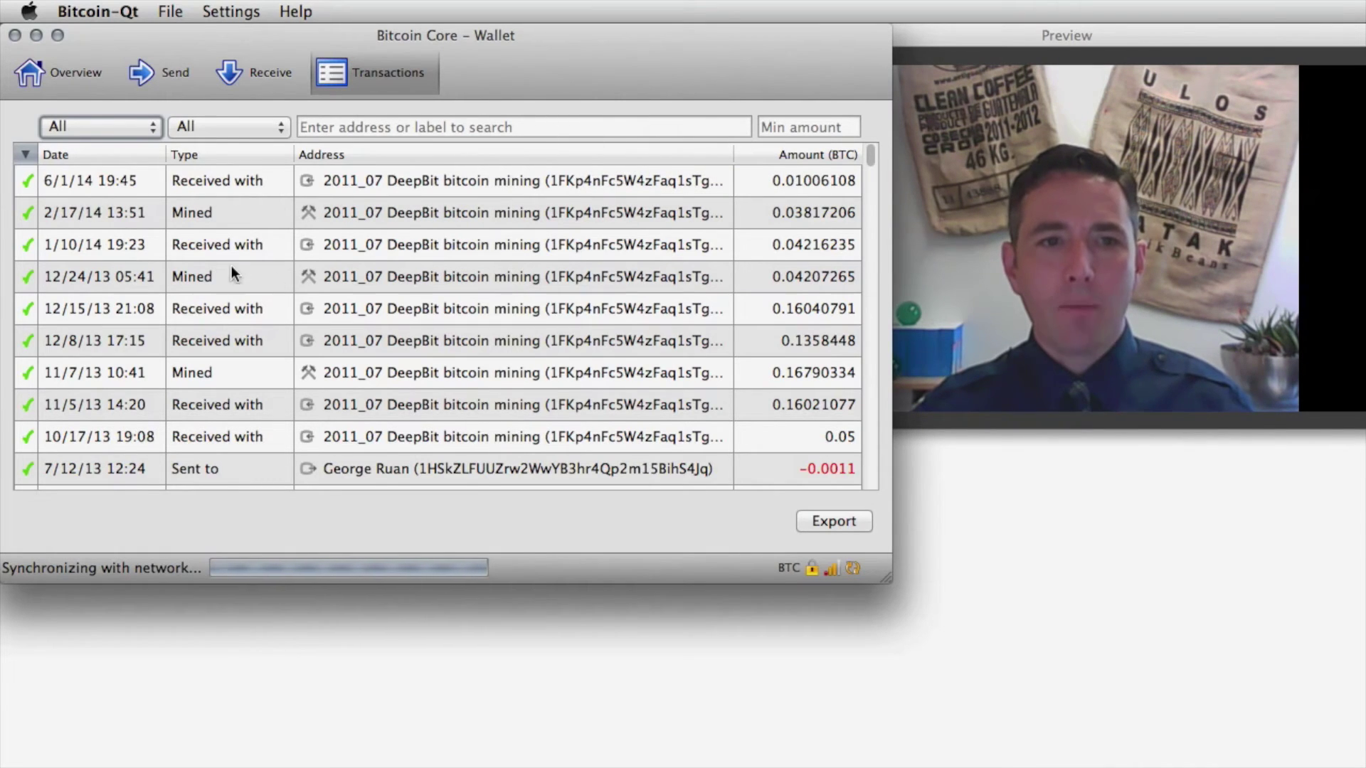
pyautogui.moveTo(513, 199)
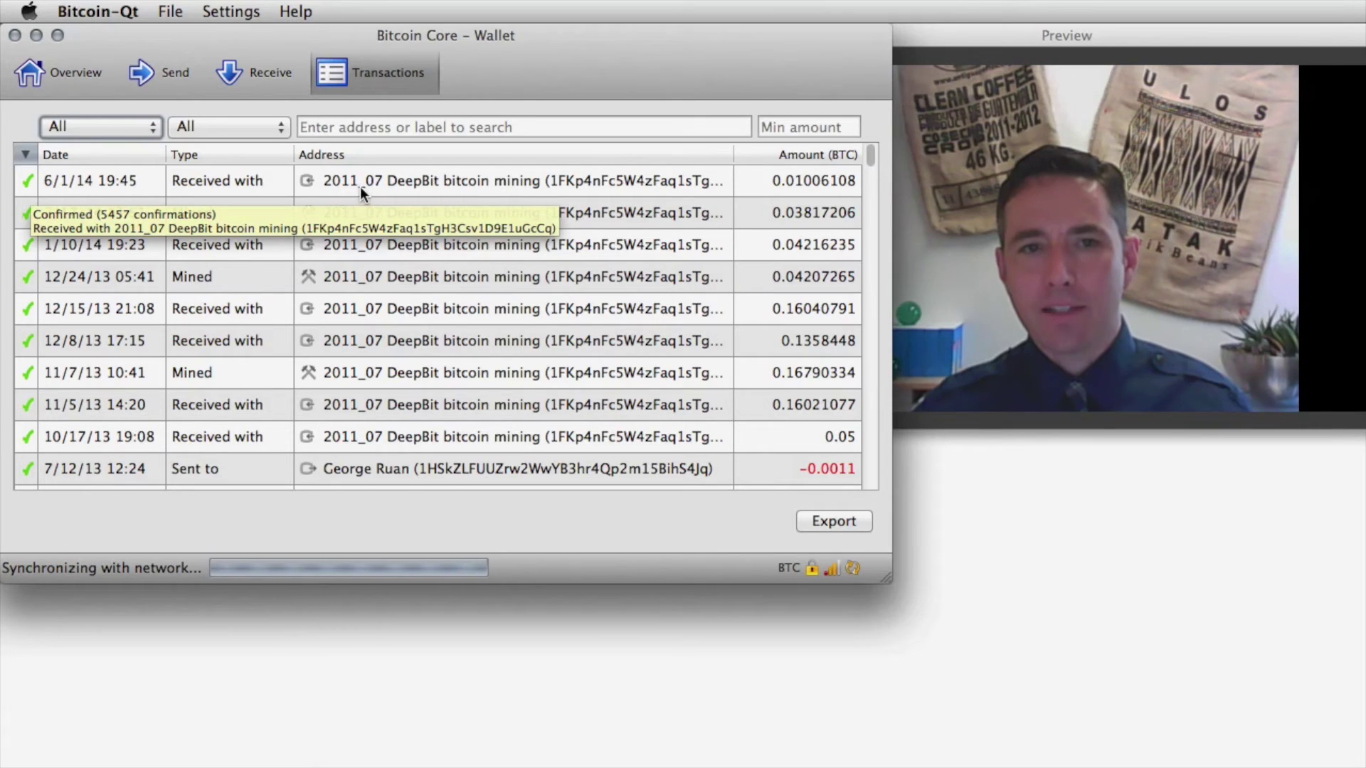
pyautogui.moveTo(74, 181)
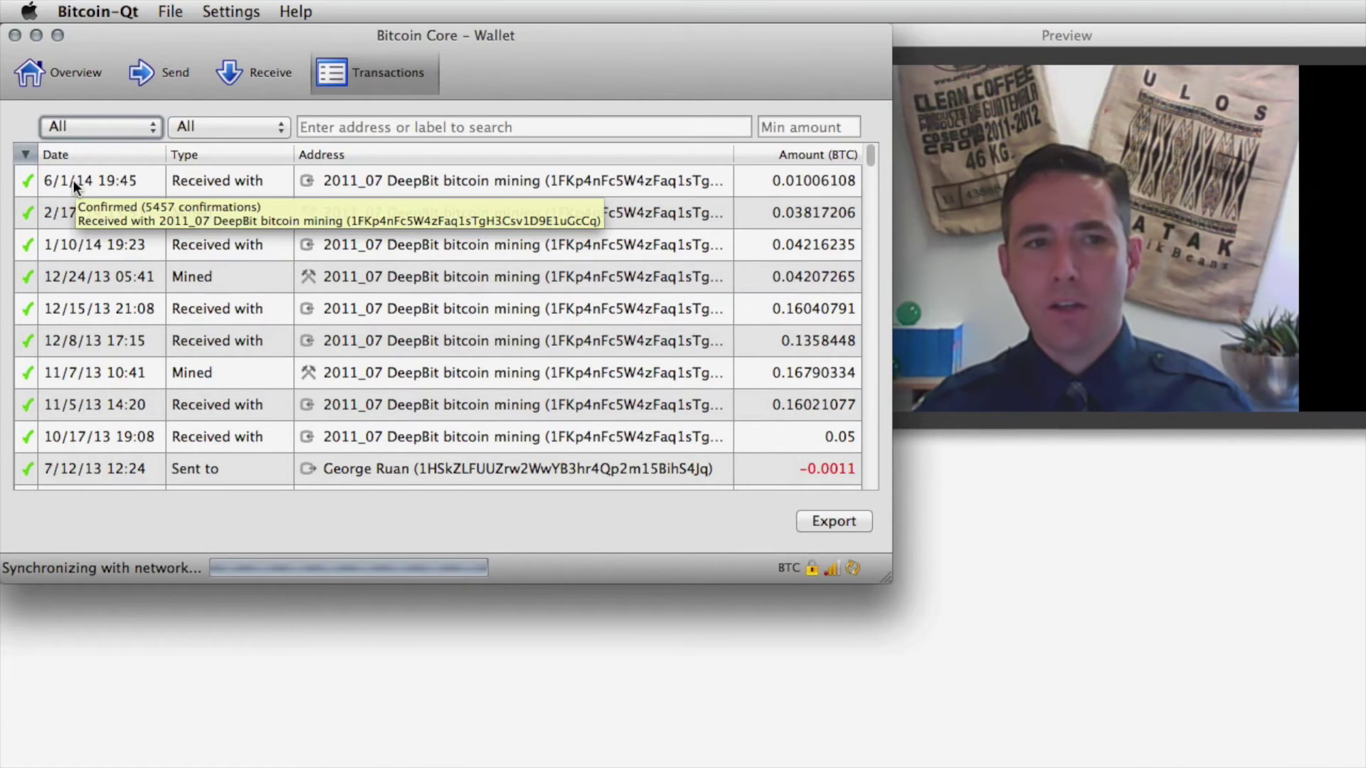
pyautogui.moveTo(25, 185)
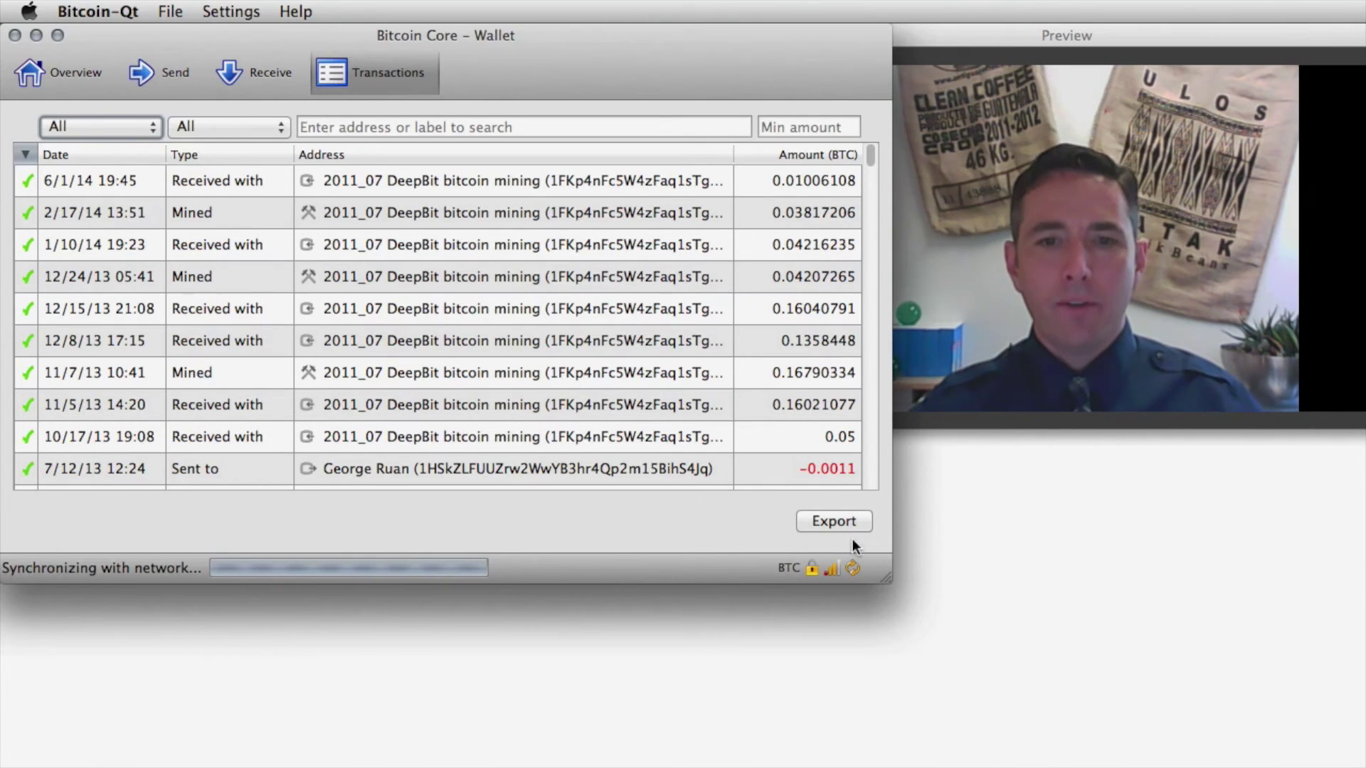
pyautogui.moveTo(852, 561)
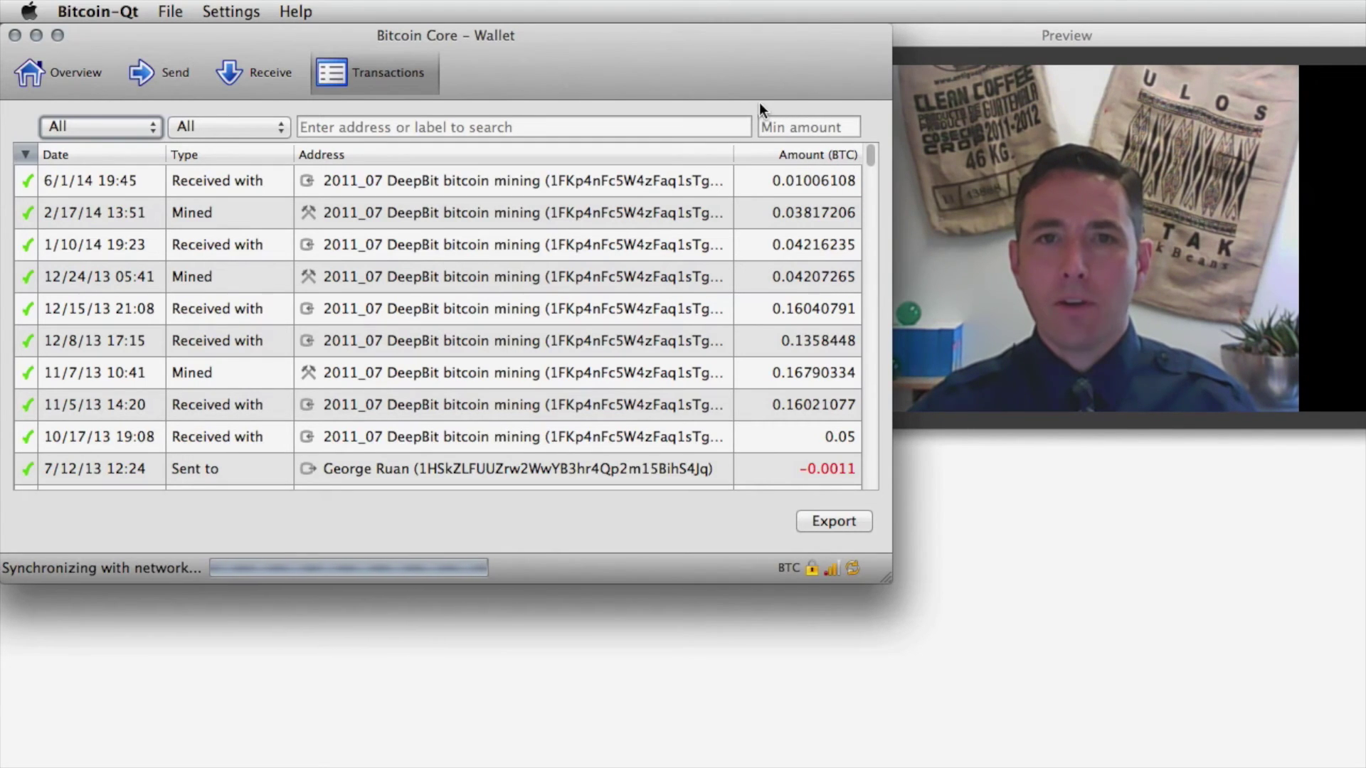
# On the Overview page, switch amounts to μBTC, then back to BTC.
pyautogui.click(75, 72)
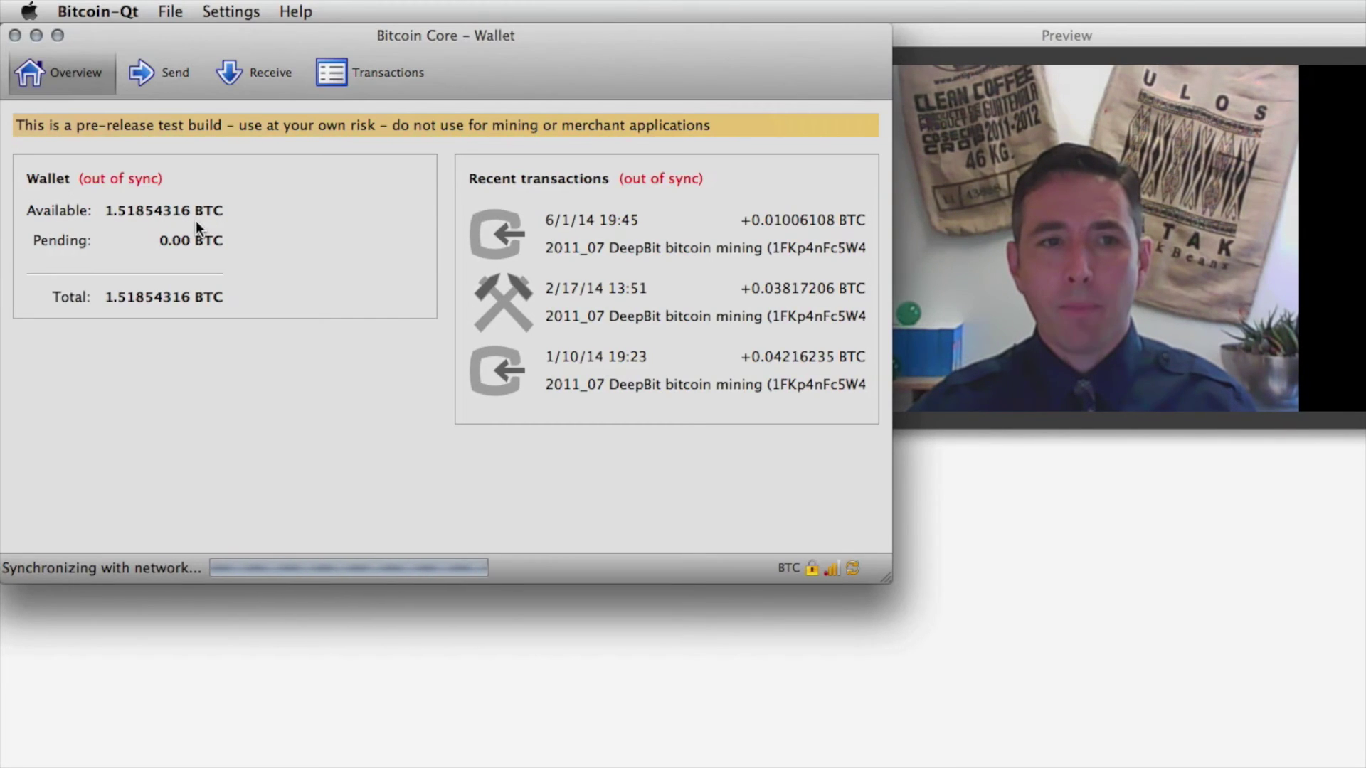
pyautogui.click(781, 567)
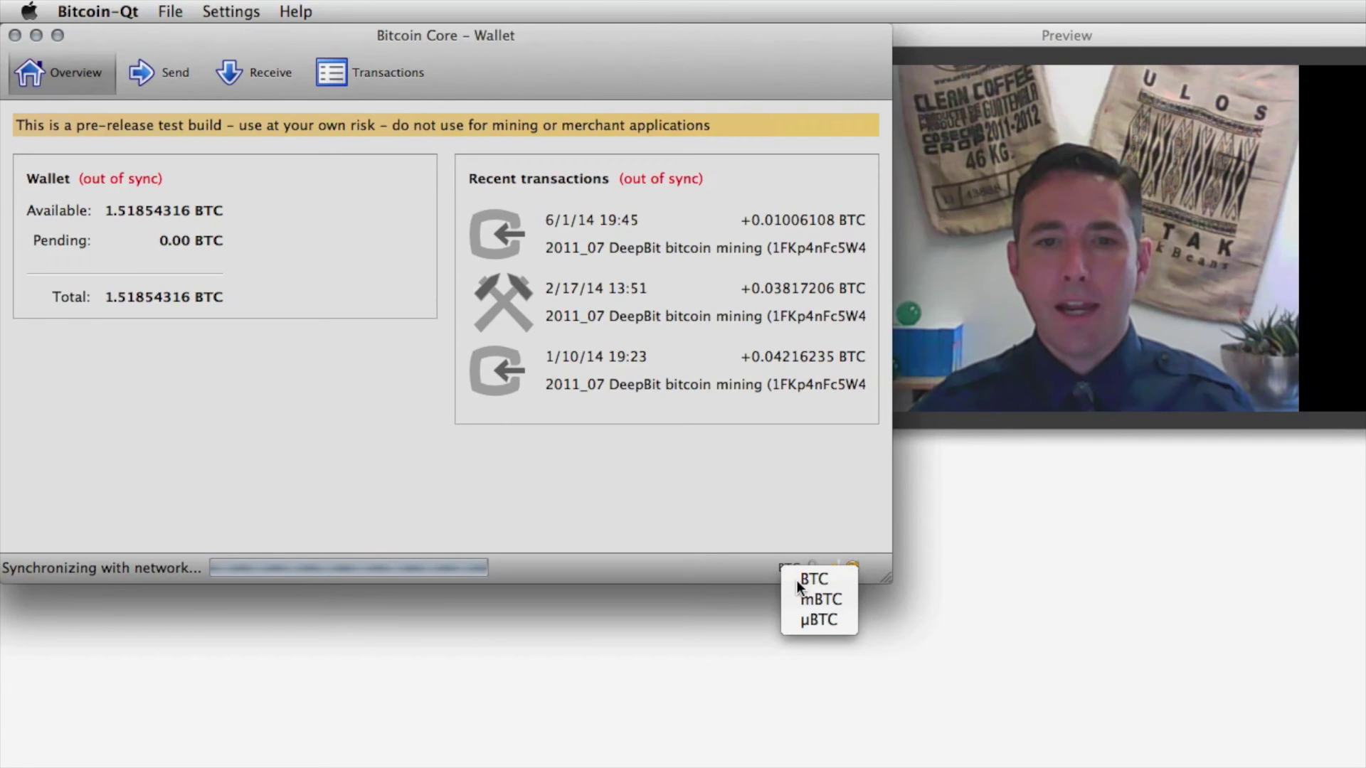
pyautogui.click(808, 615)
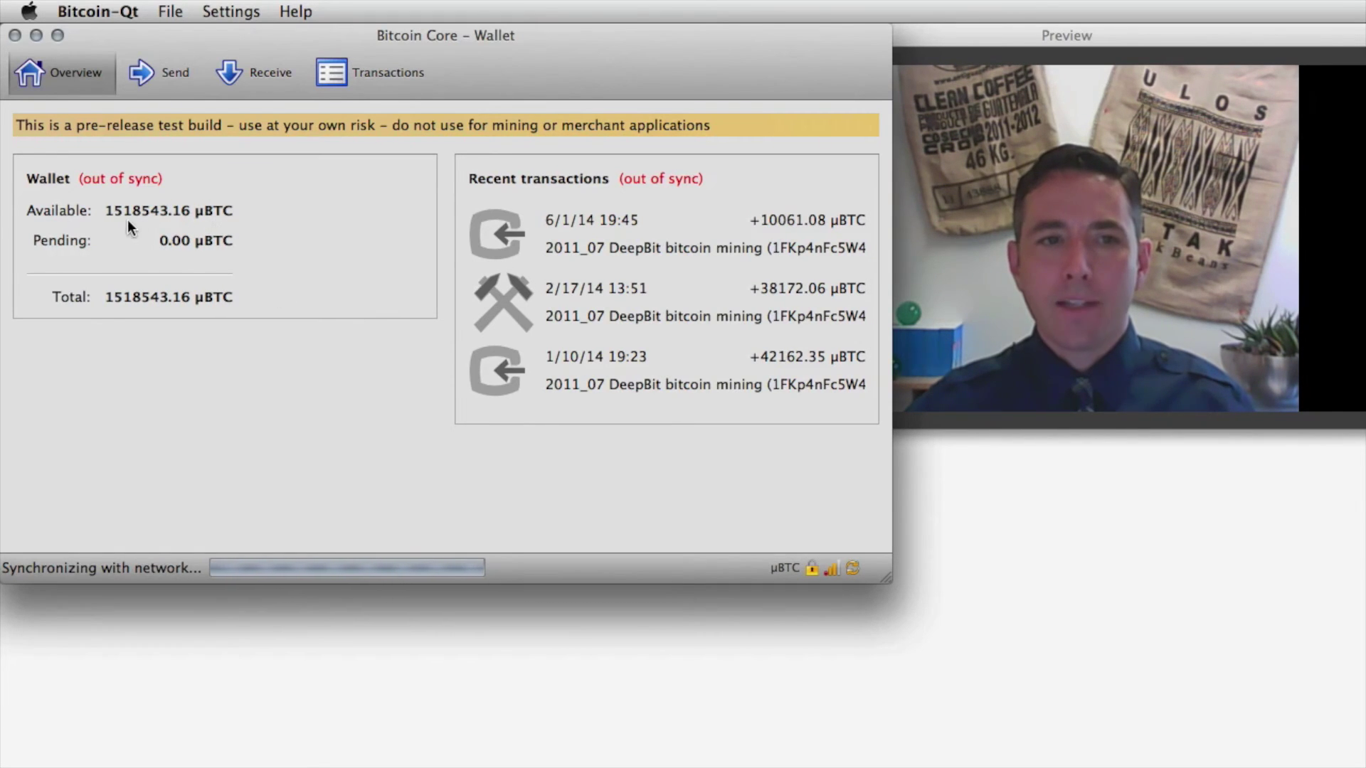
pyautogui.moveTo(166, 219)
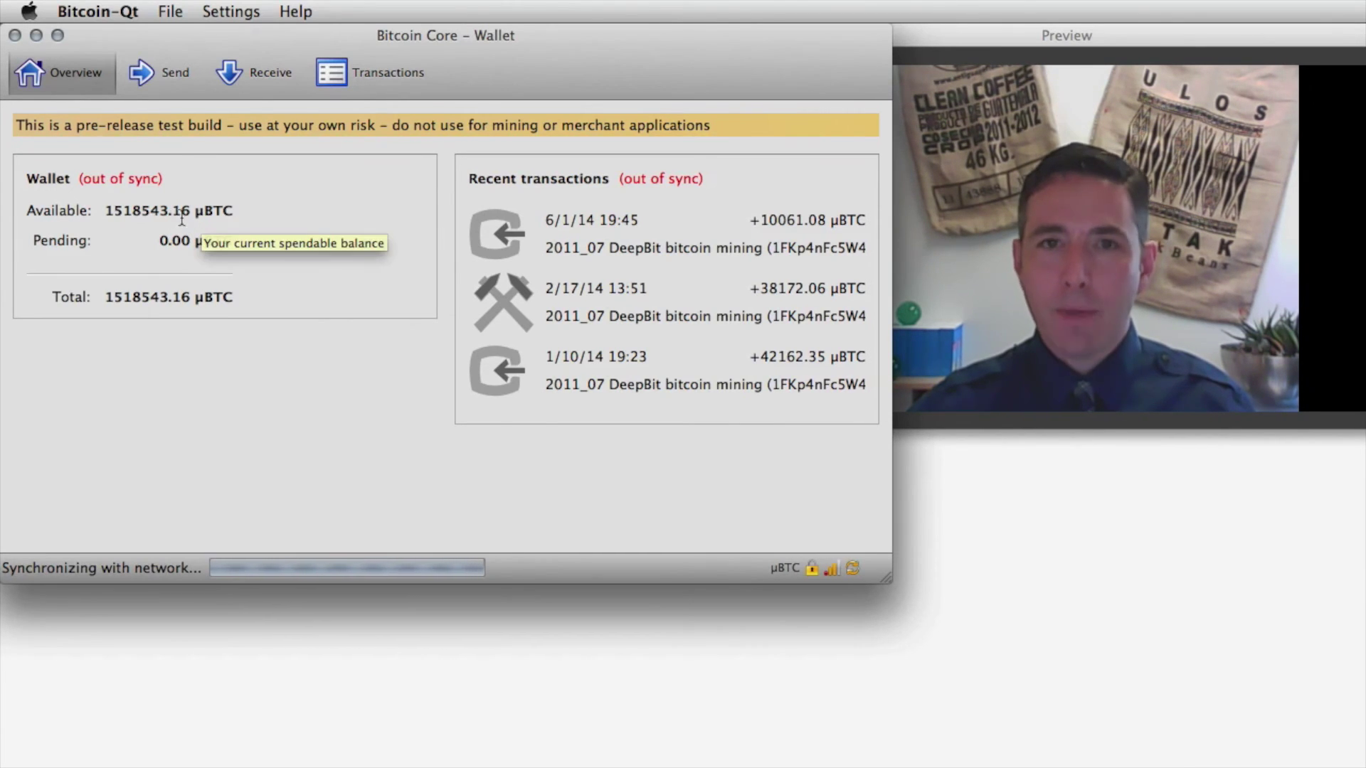
pyautogui.click(788, 565)
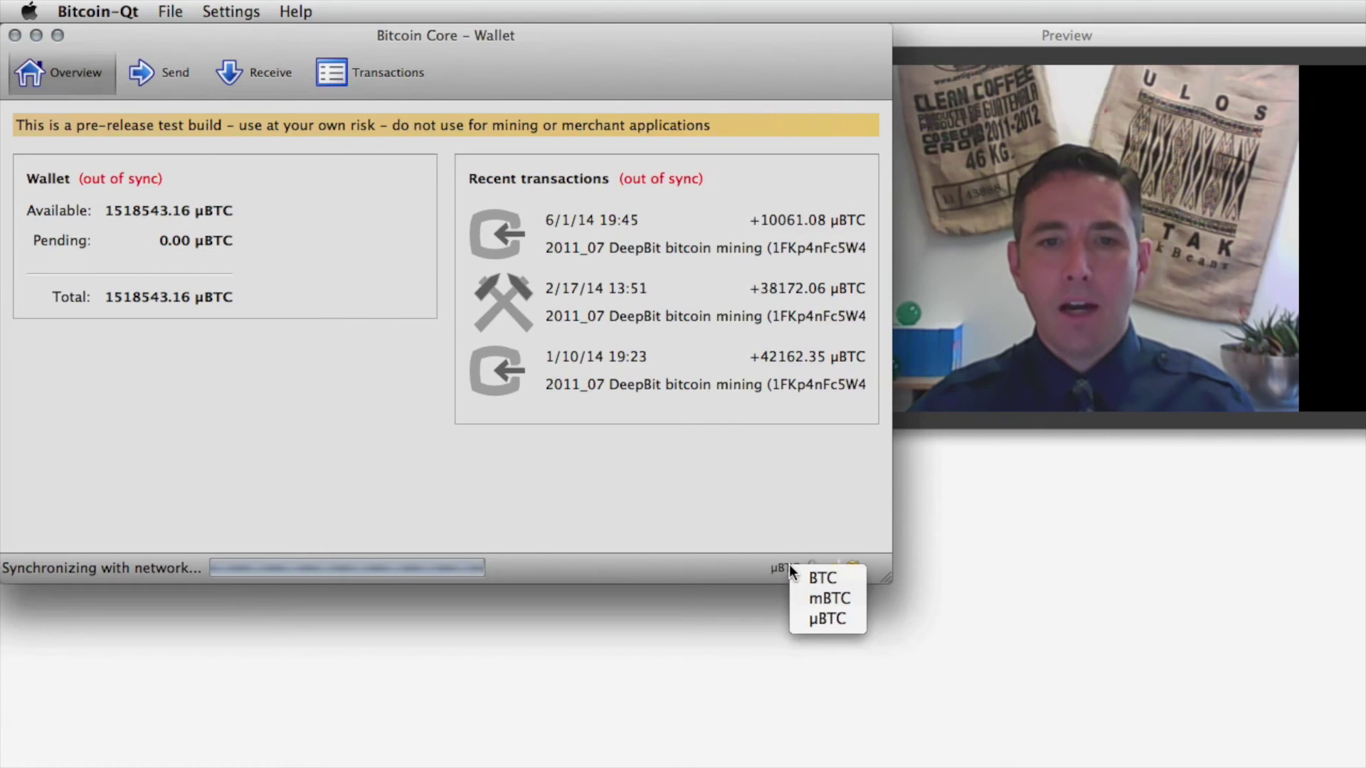
pyautogui.press('Escape')
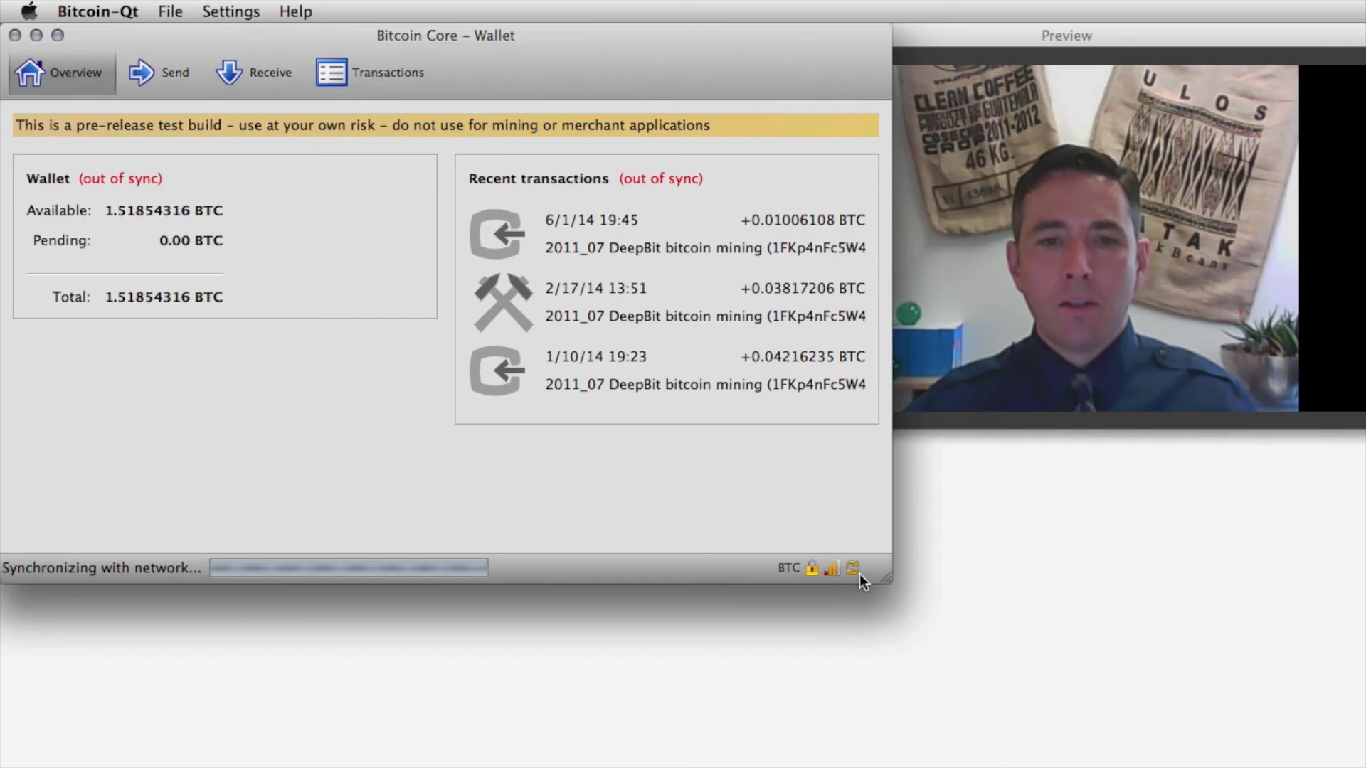
pyautogui.moveTo(859, 570)
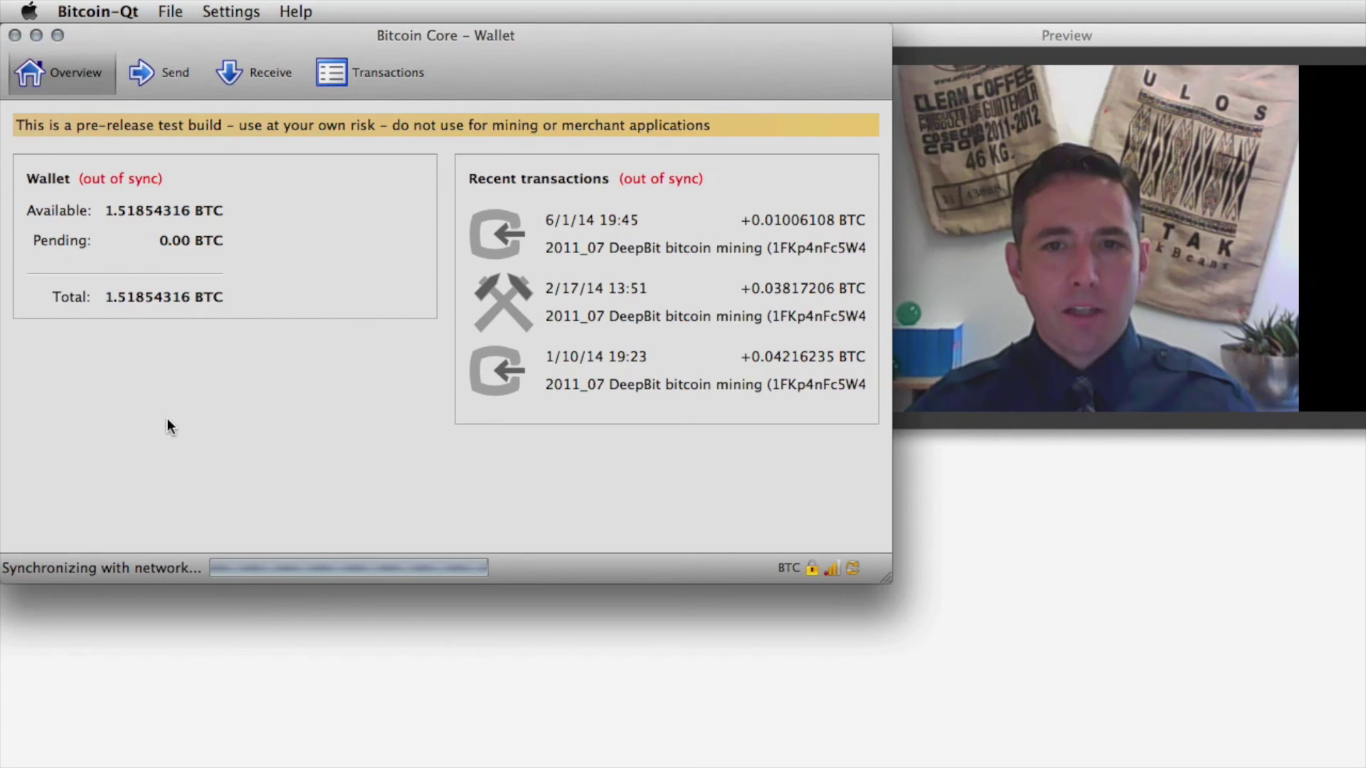
# Open Options on the Main page (100 MB database cache, 0 verification threads) and nudge it upward.
pyautogui.press('super+q')
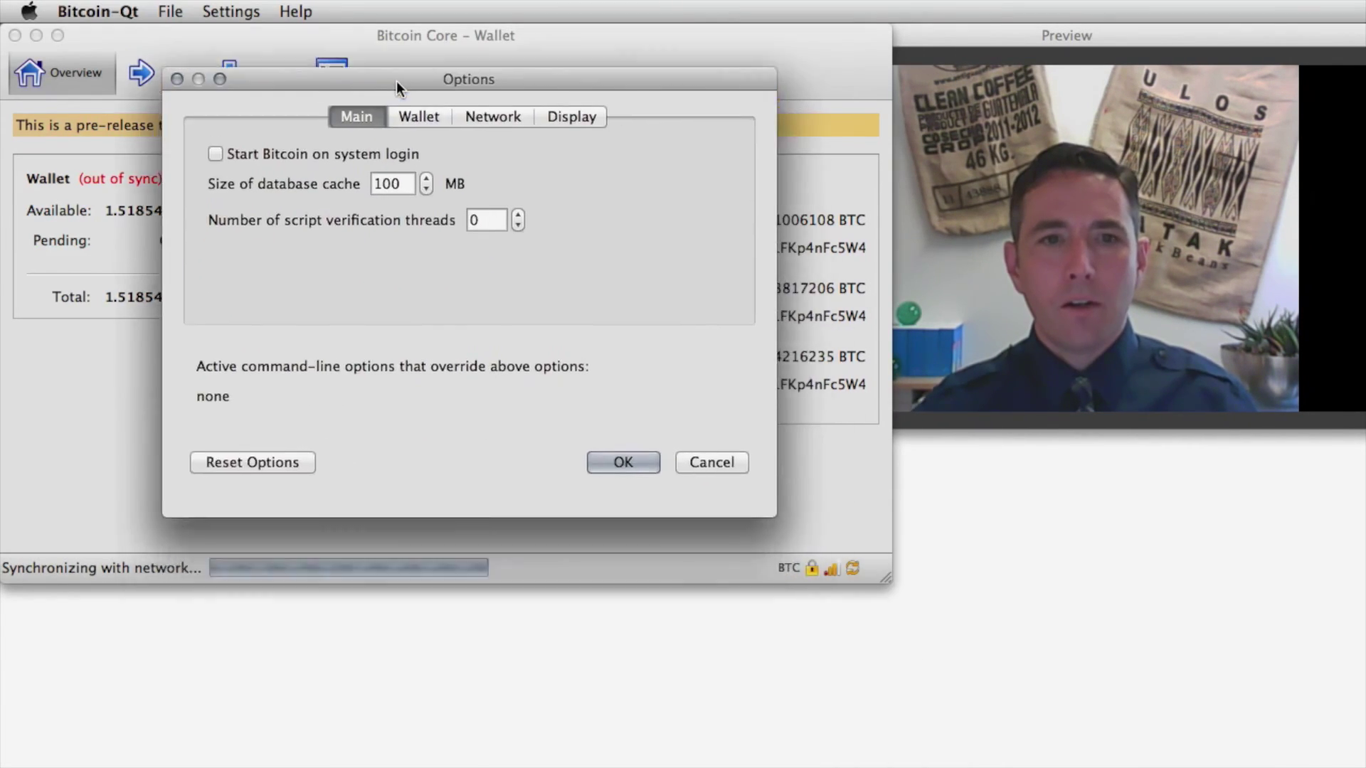
pyautogui.moveTo(395, 80); pyautogui.dragTo(395, 75)
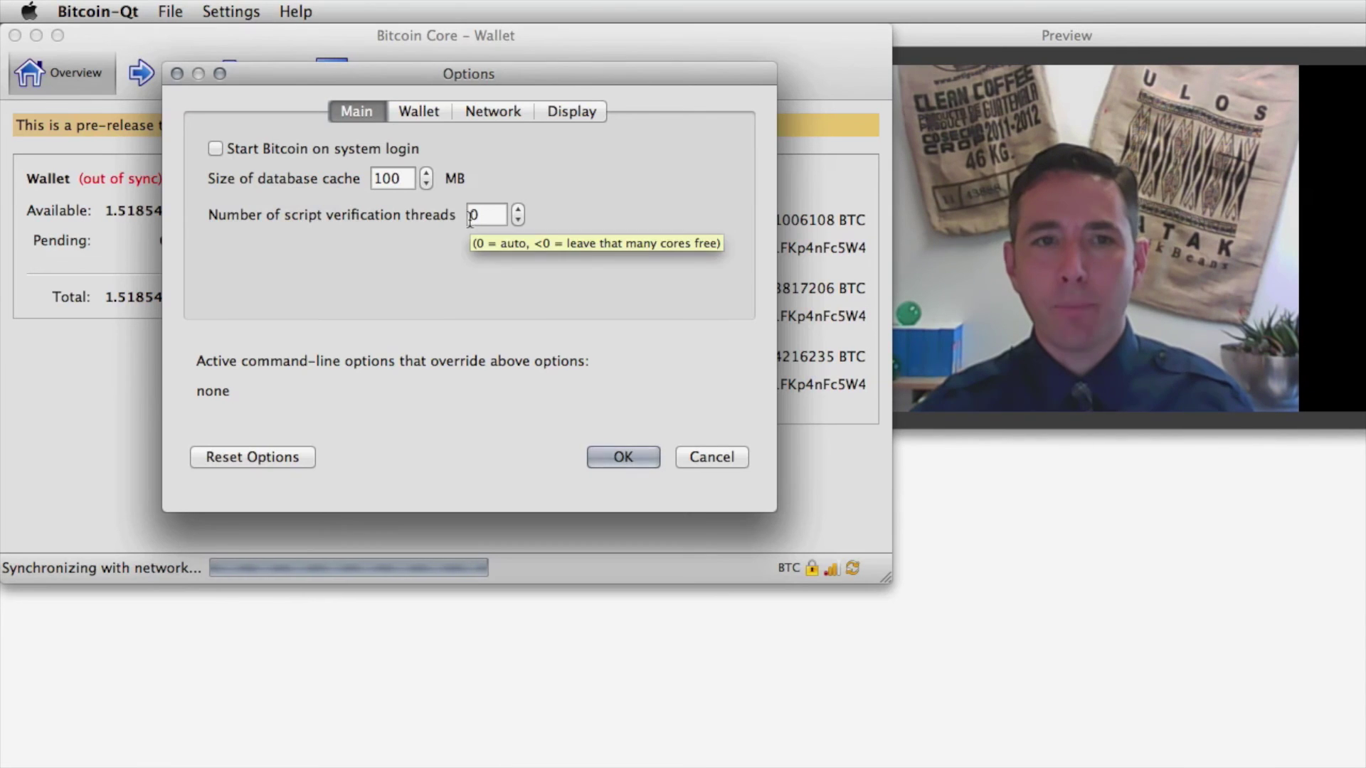
# Show the Wallet settings: 0.00000000 BTC fee, coin control and unconfirmed change spending enabled.
pyautogui.click(427, 112)
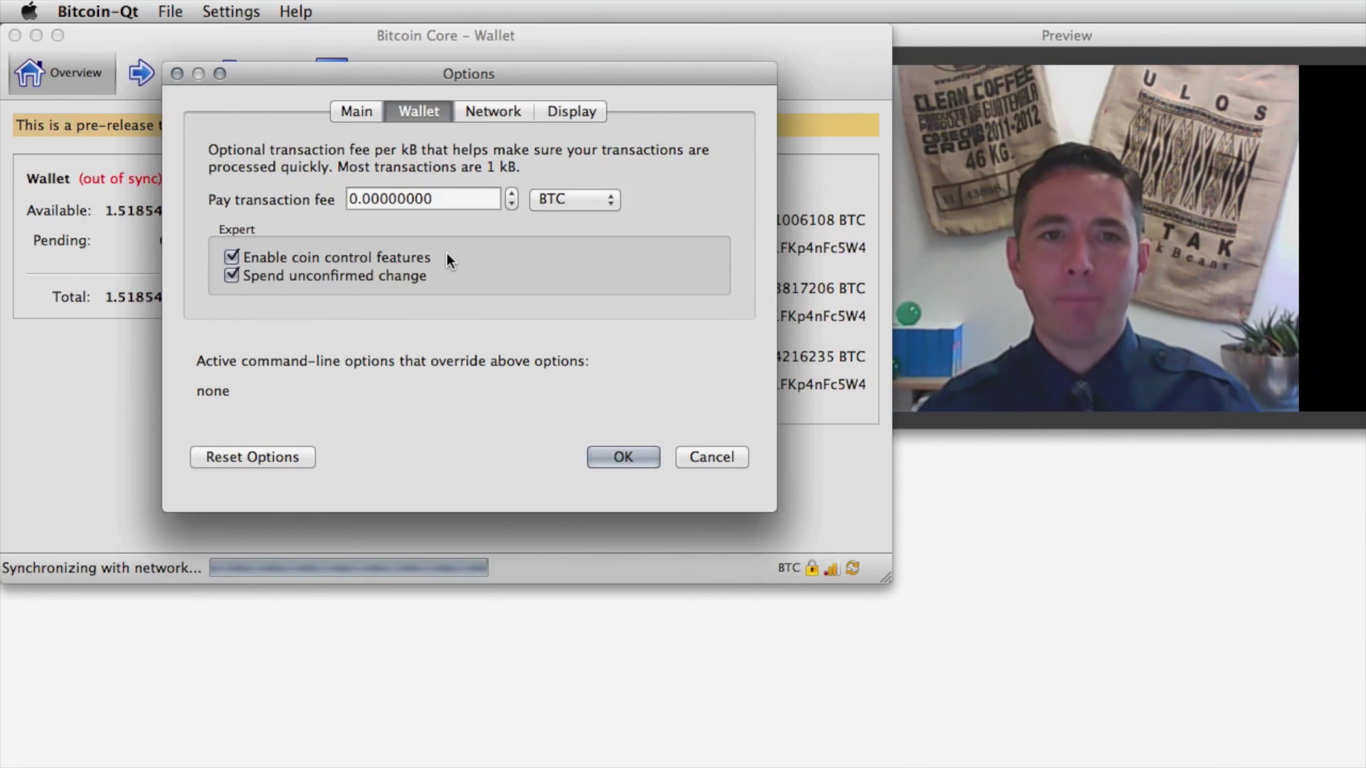
# Review the Network settings like UPnP and incoming connections, then show Display settings.
pyautogui.click(492, 112)
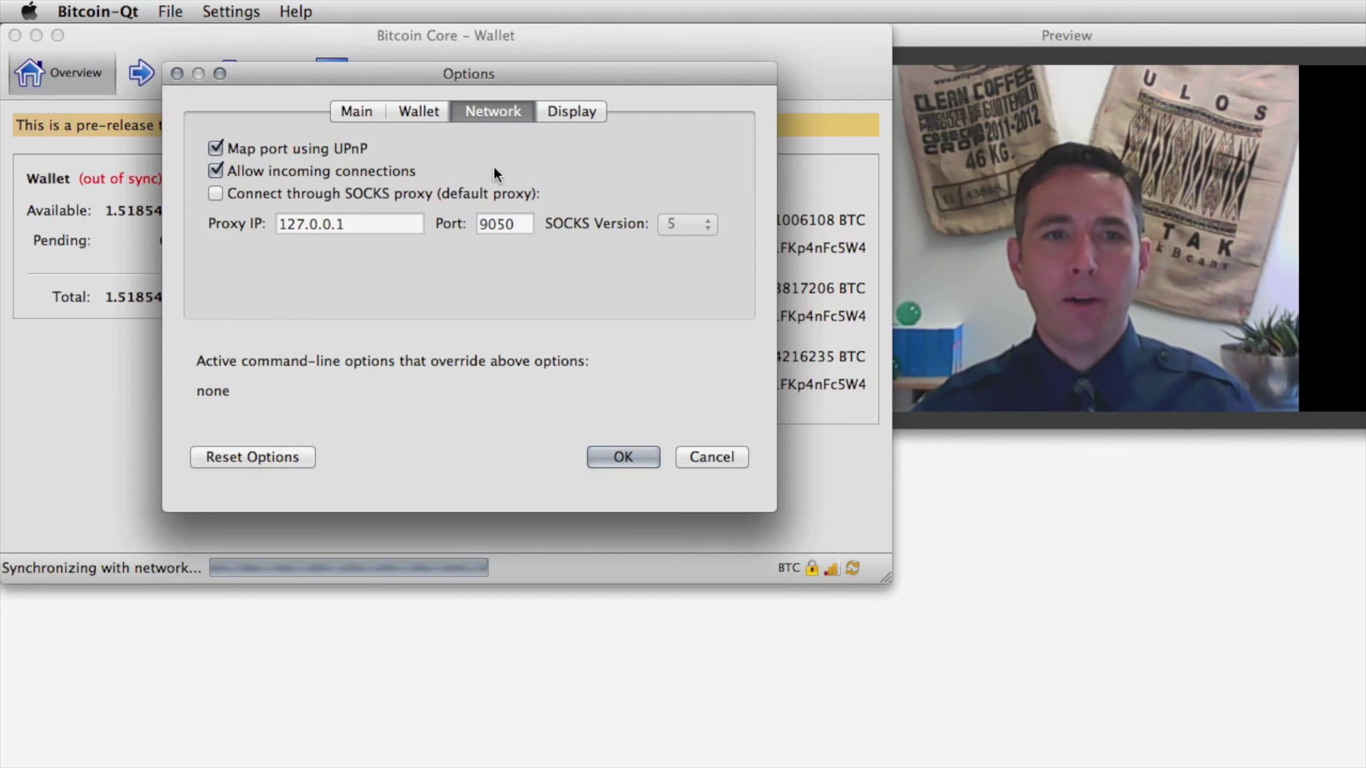
pyautogui.moveTo(347, 157)
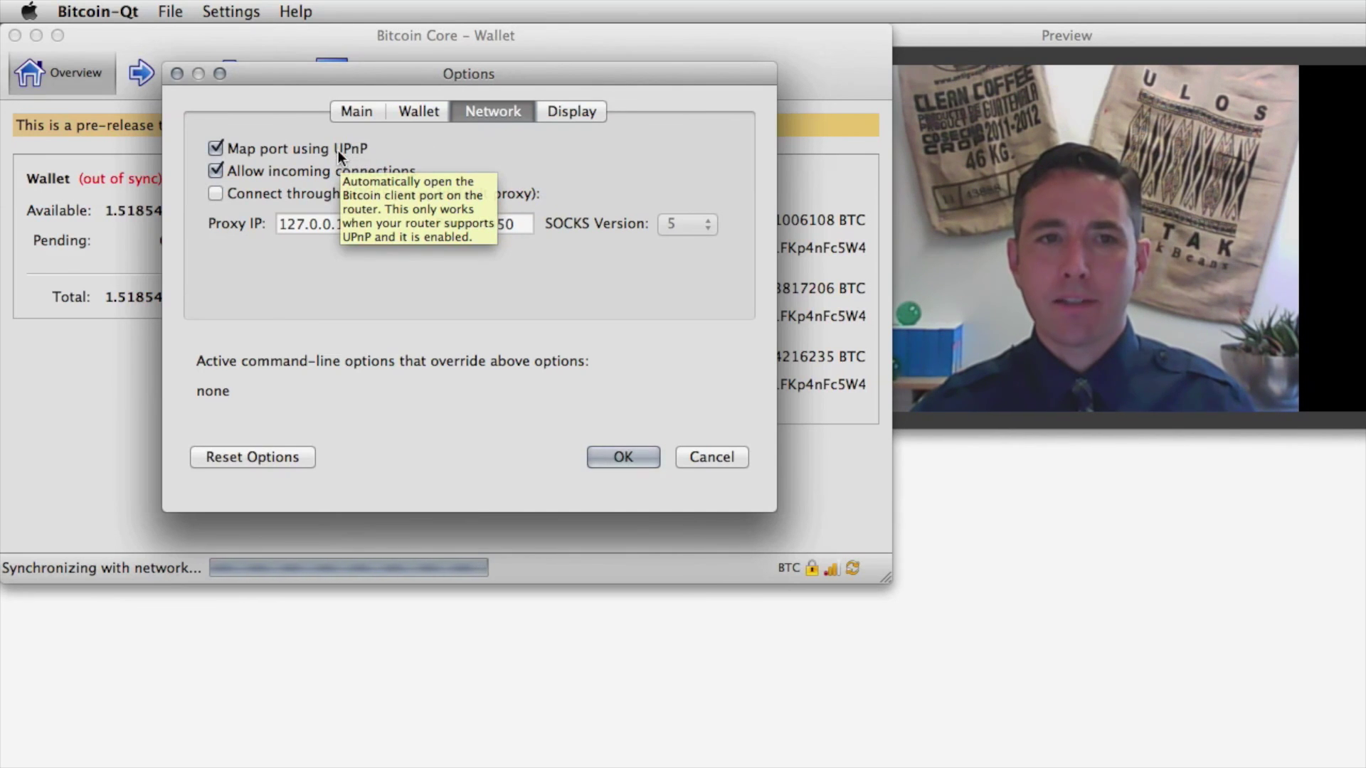
pyautogui.moveTo(286, 176)
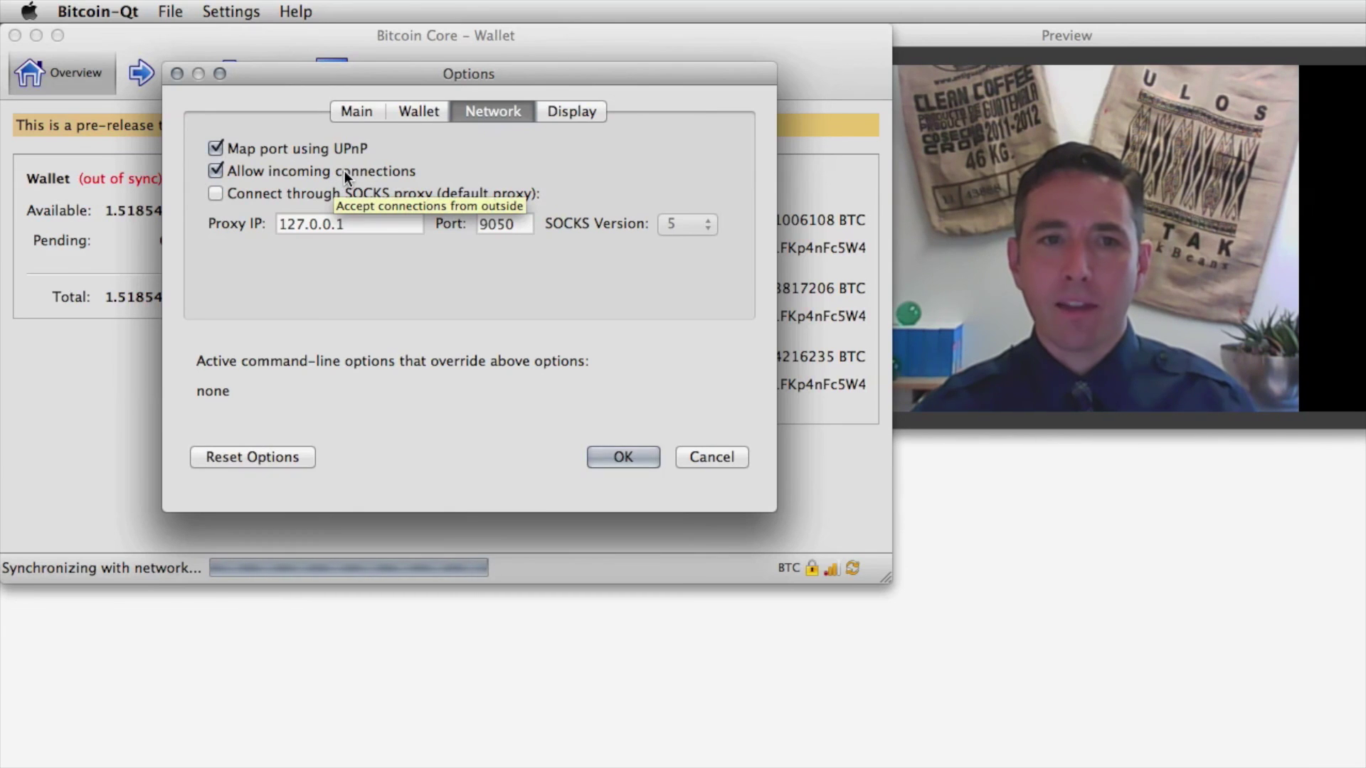
pyautogui.click(577, 112)
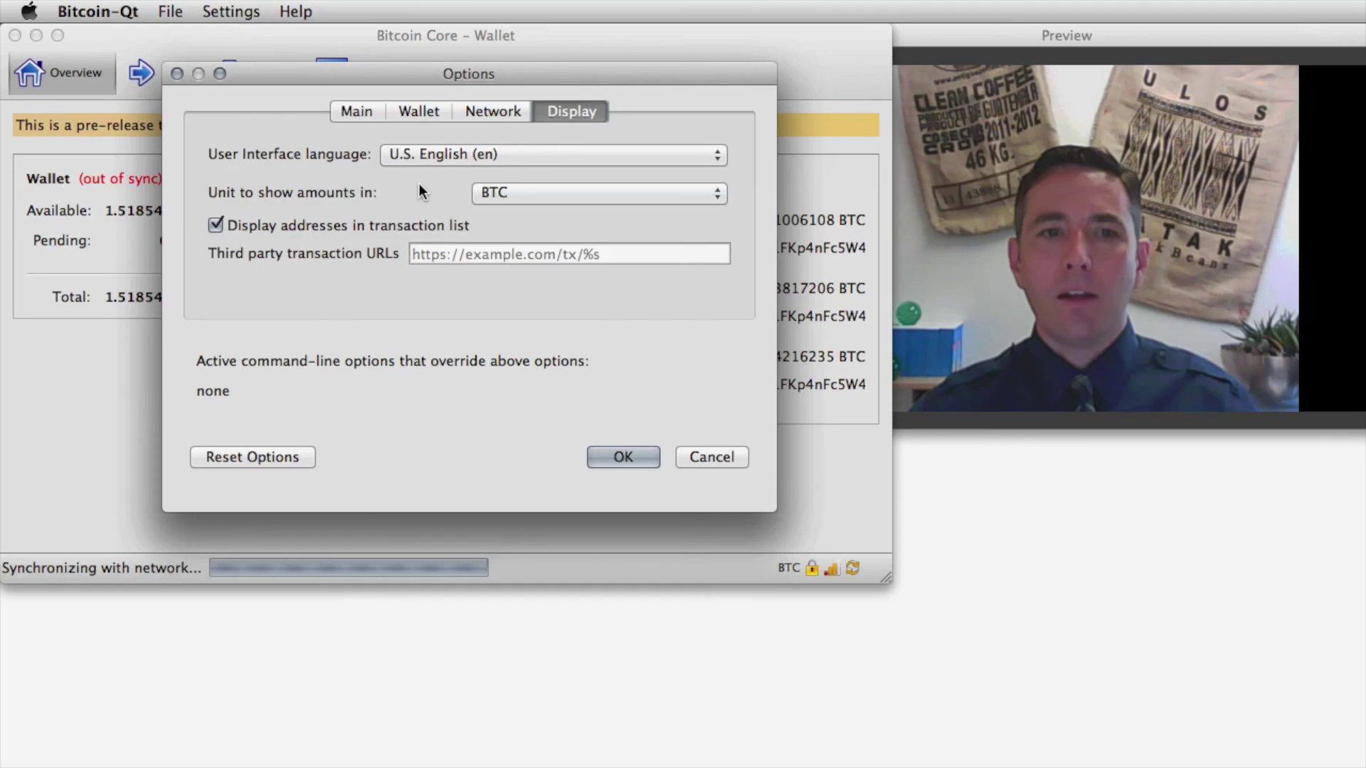
# Keep BTC as the amount unit and cancel the Options dialog unchanged.
pyautogui.click(475, 193)
pyautogui.press('Escape')
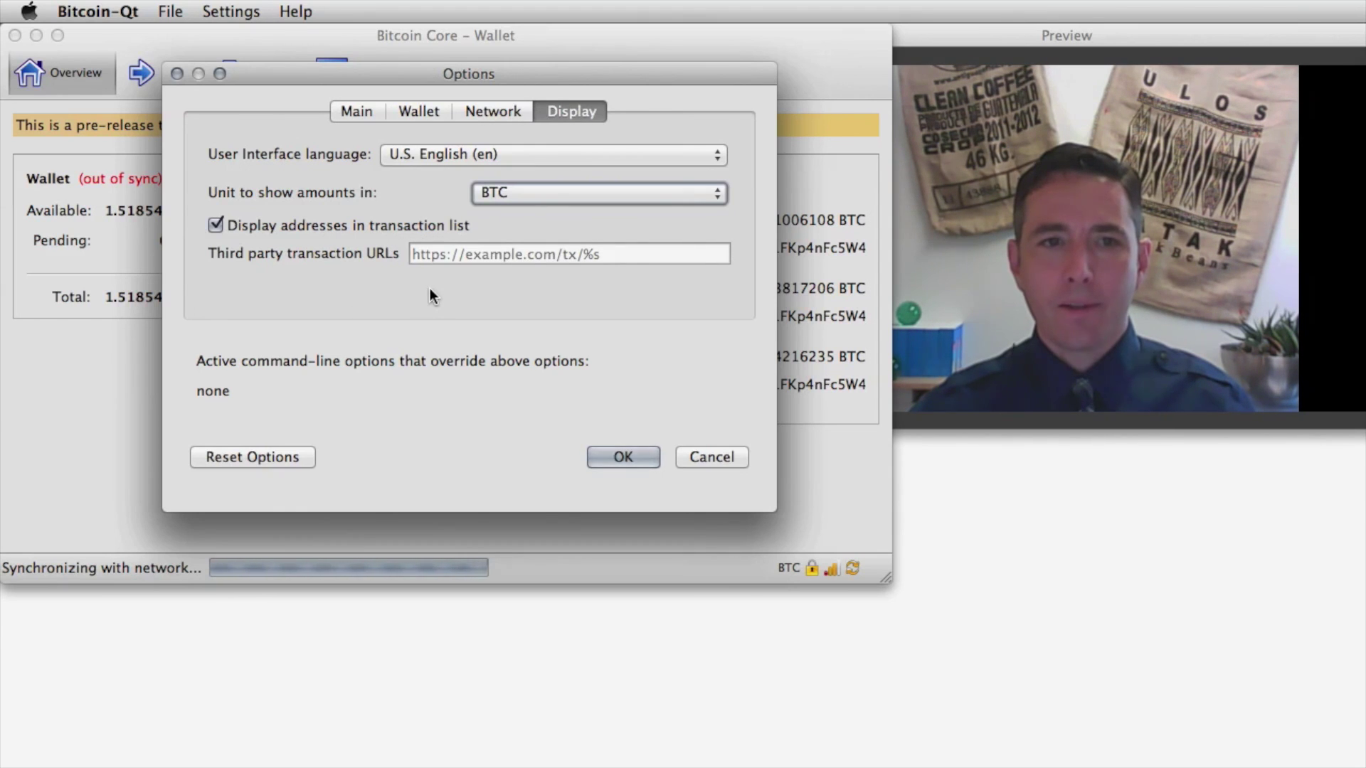
pyautogui.click(705, 456)
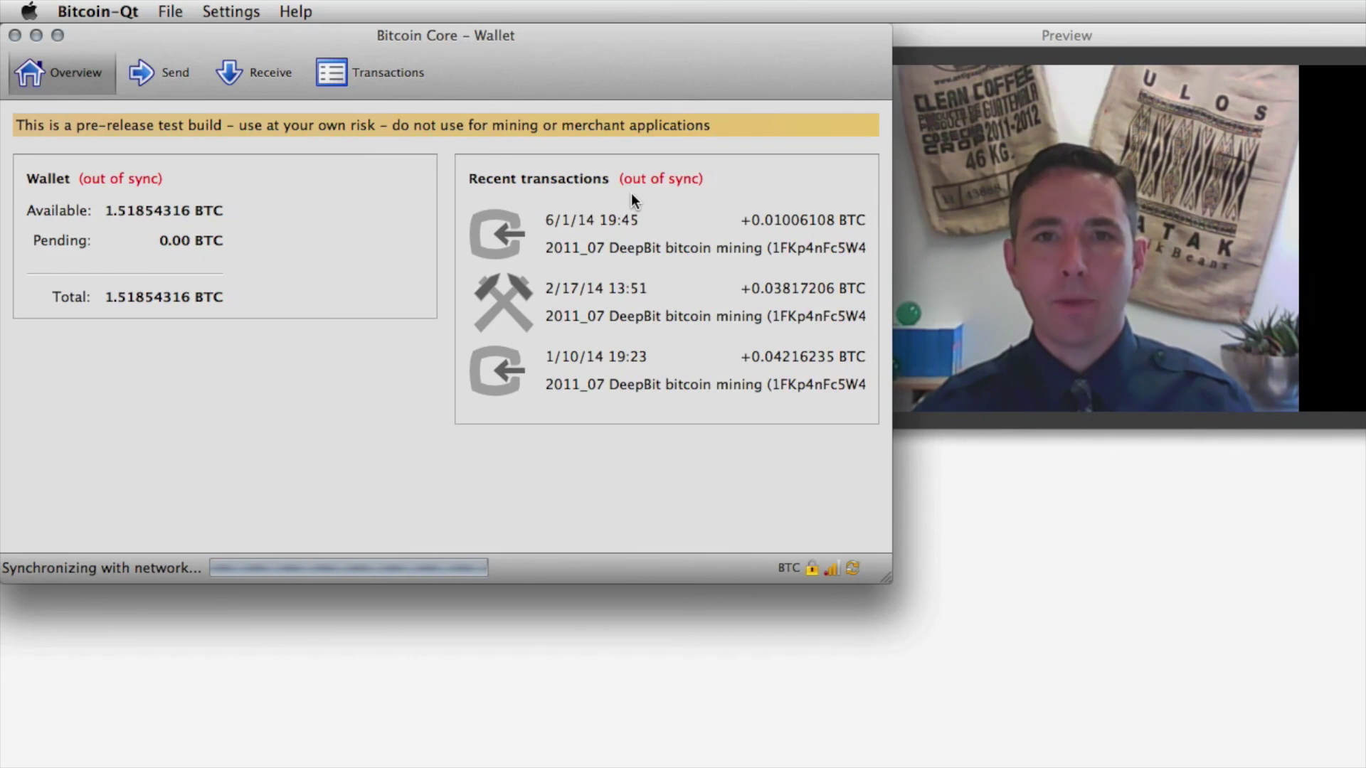
pyautogui.moveTo(689, 341)
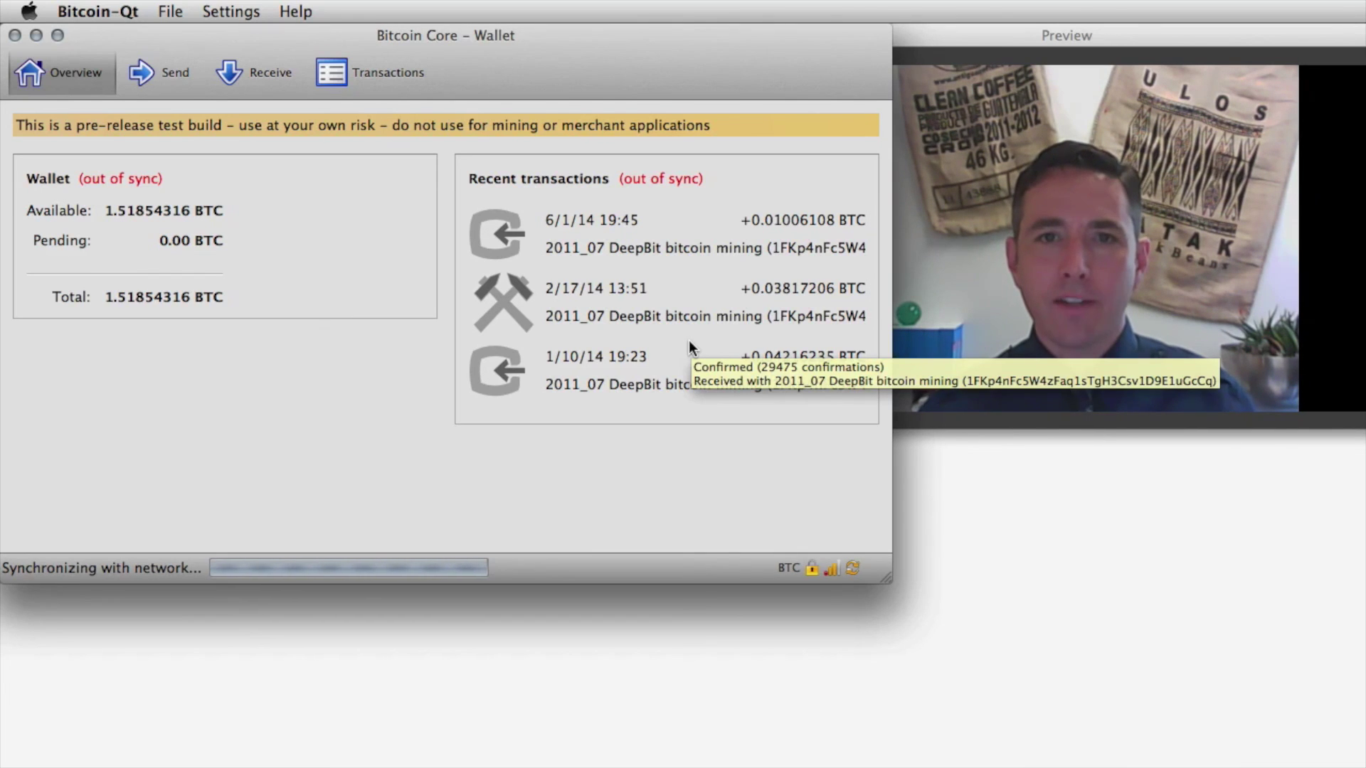